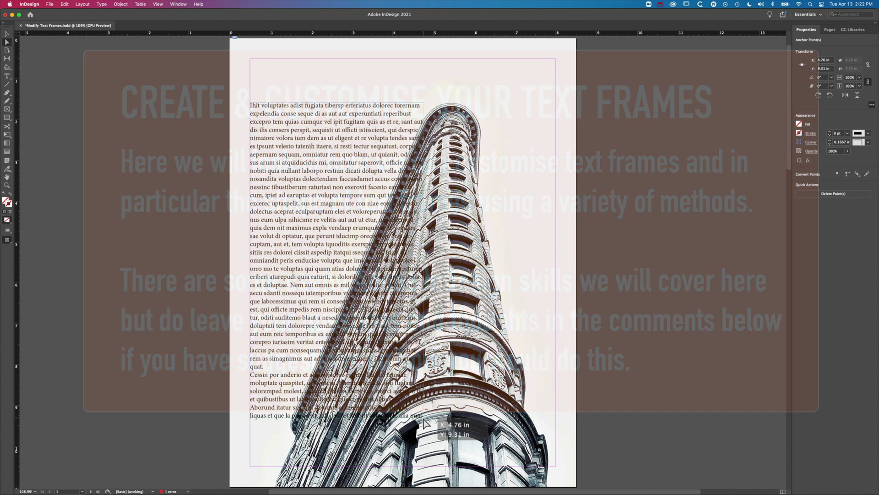
pyautogui.moveTo(424, 420); pyautogui.dragTo(293, 419)
pyautogui.press('super+shift+a')
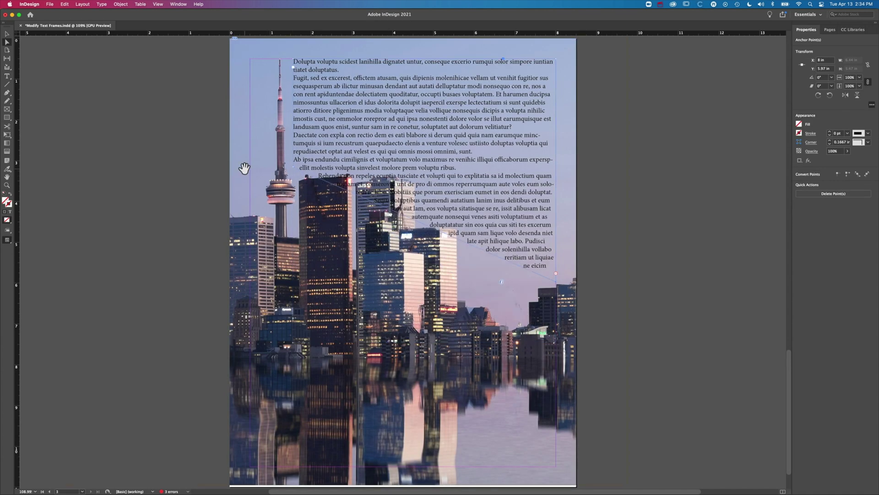
pyautogui.moveTo(244, 169); pyautogui.dragTo(458, 224)
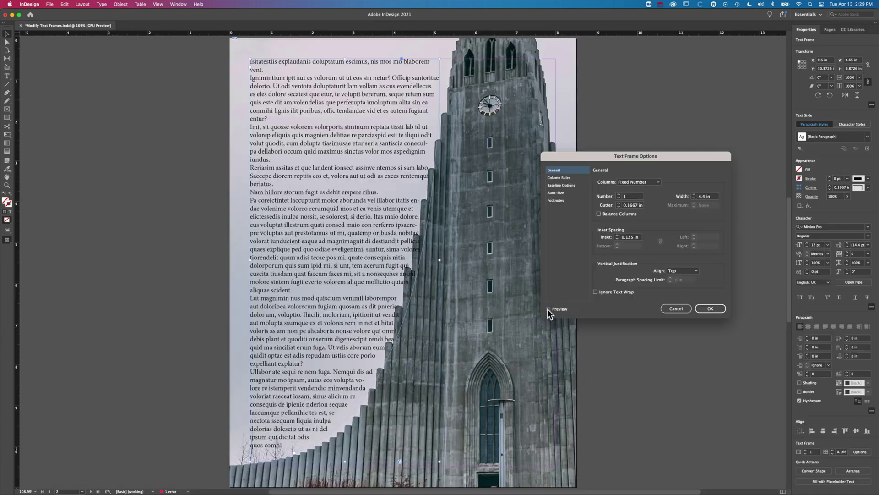
pyautogui.click(549, 309)
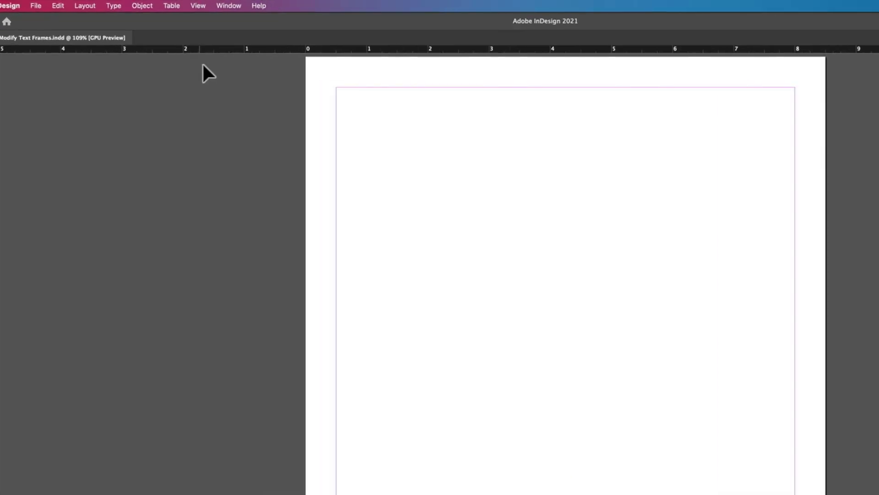
# Step: Reset the Essentials workspace to its default window layout
pyautogui.click(229, 5)
pyautogui.moveTo(234, 33)
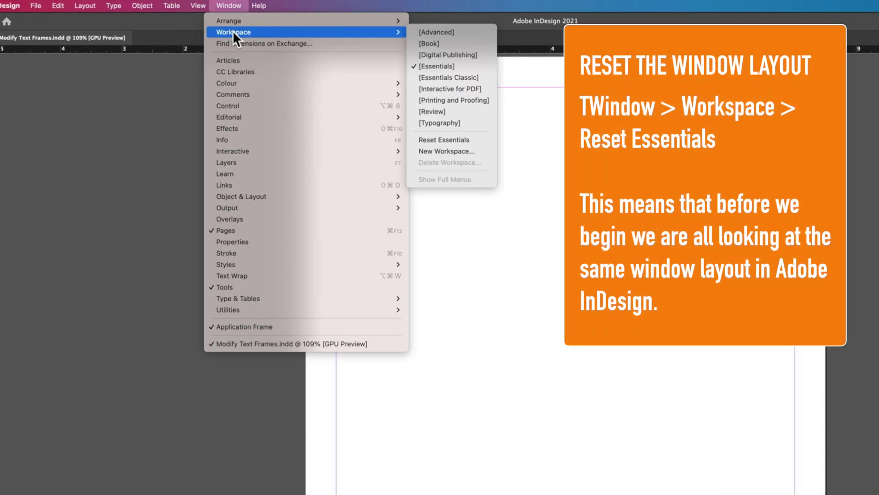
pyautogui.click(462, 136)
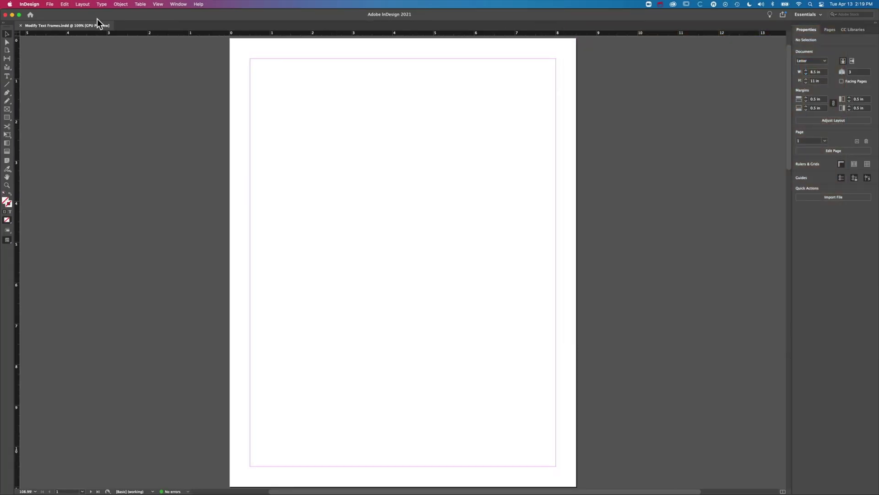
# Step: Preview pexels-pixasquare-1123982.jpg and place it on page 1, starting near the page's upper-left corner
pyautogui.click(55, 3)
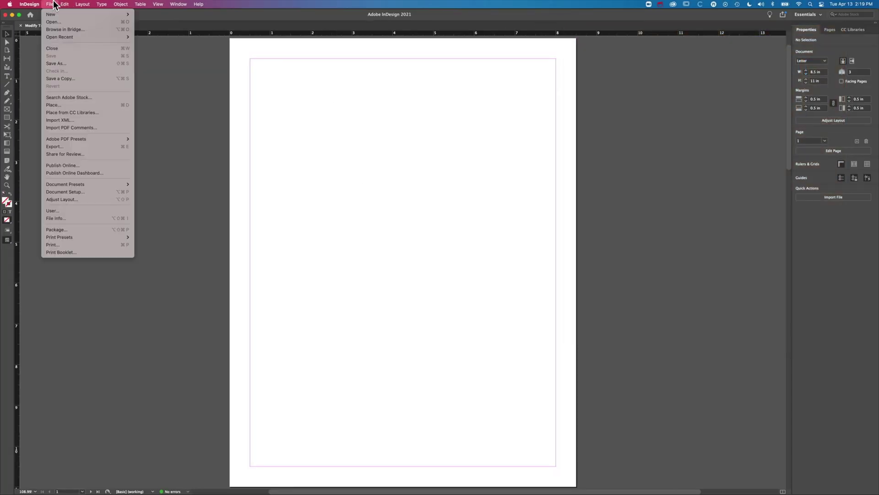
pyautogui.click(57, 106)
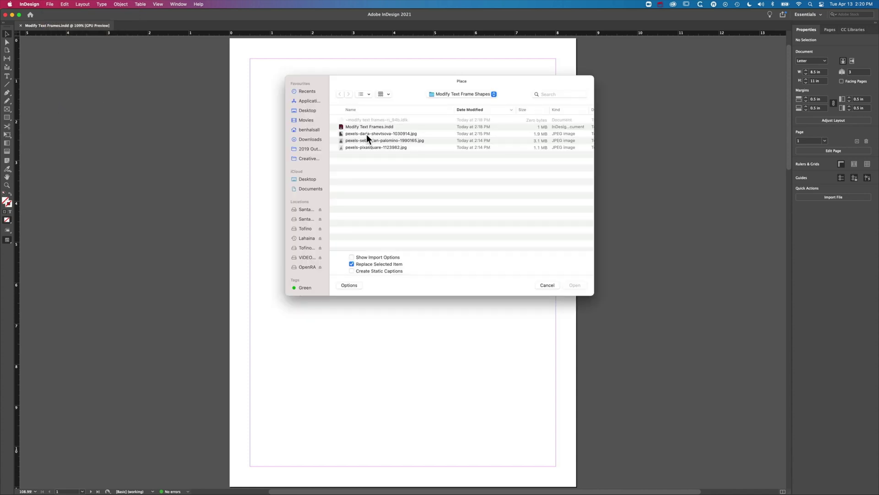
pyautogui.click(364, 147)
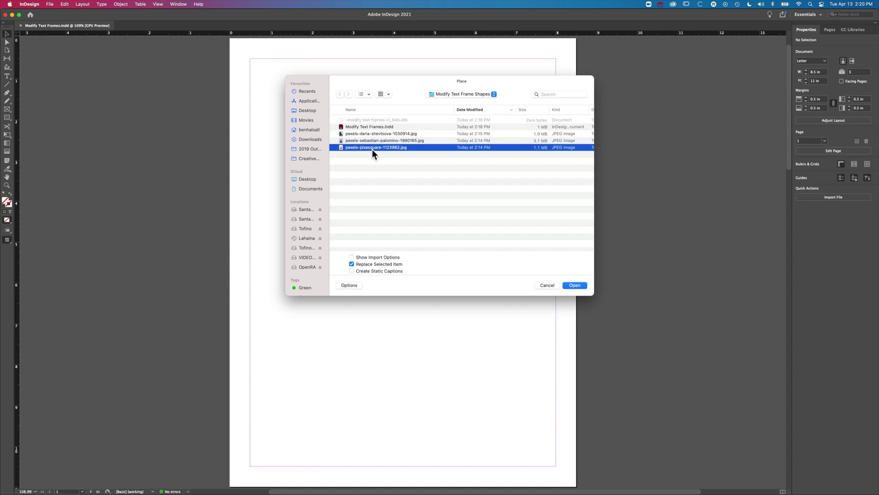
pyautogui.press('space')
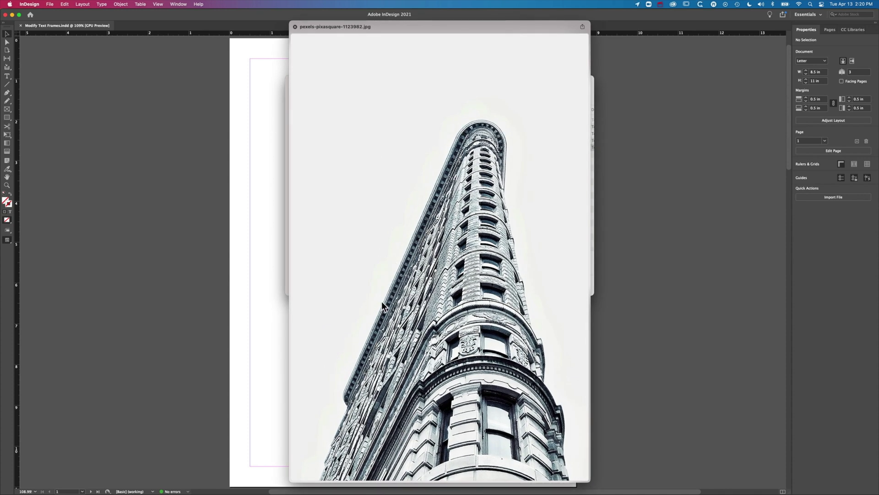
pyautogui.press('space')
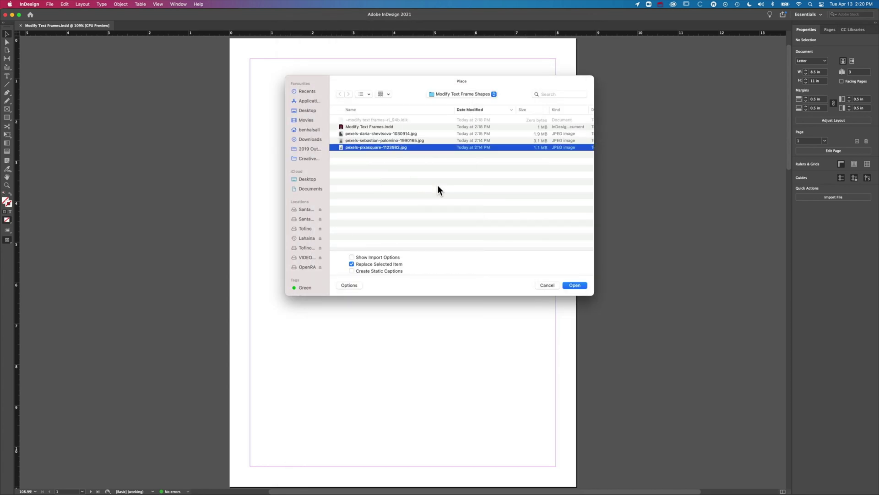
pyautogui.press('Return')
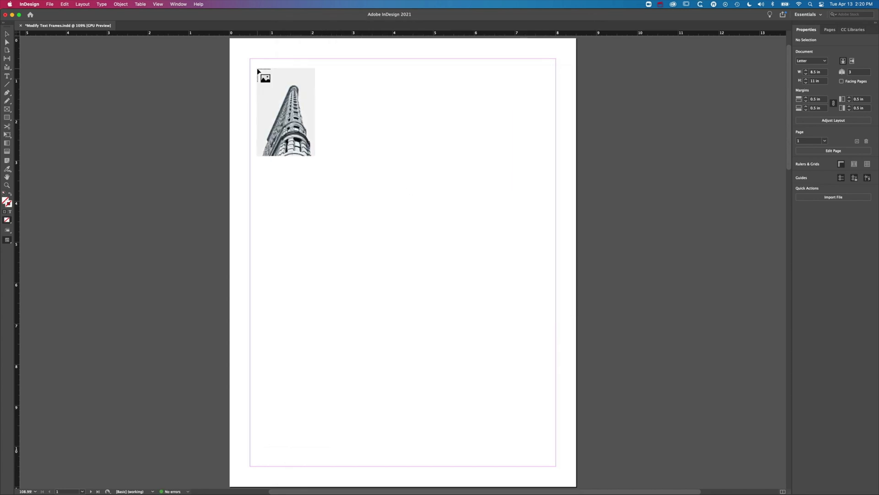
pyautogui.moveTo(236, 46); pyautogui.dragTo(550, 420)
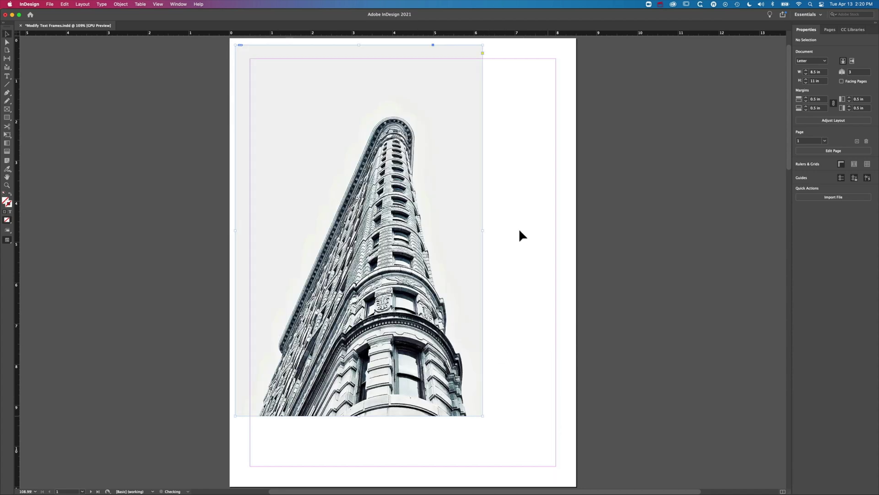
# Step: Stretch the building image's frame to the page edges, 8.5 by 11 in, and fill the frame proportionally
pyautogui.moveTo(483, 231); pyautogui.dragTo(576, 230)
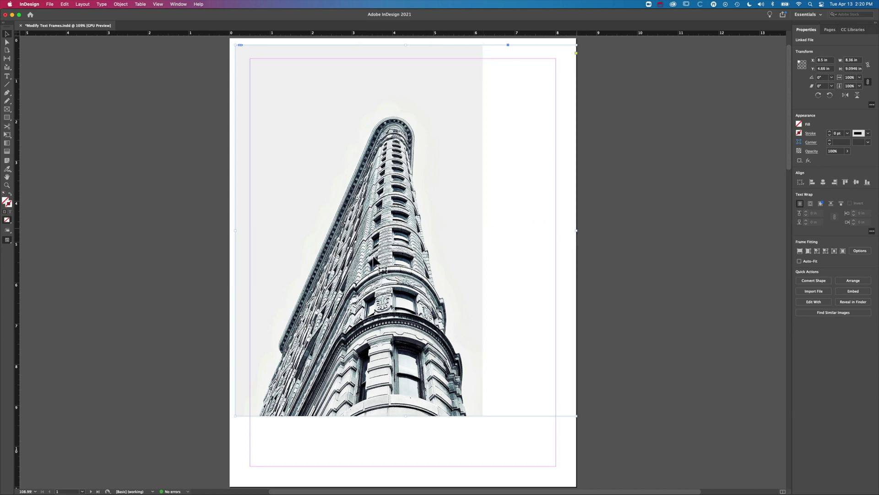
pyautogui.moveTo(235, 230); pyautogui.dragTo(230, 230)
pyautogui.moveTo(400, 46); pyautogui.dragTo(403, 38)
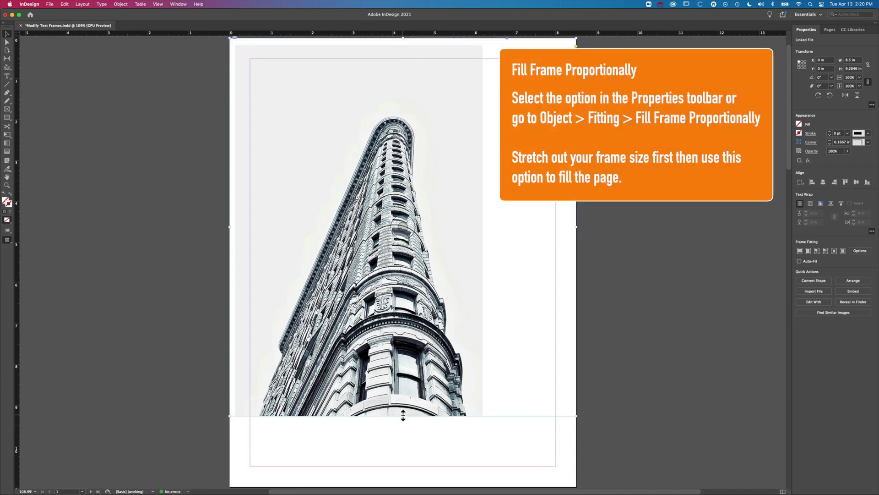
pyautogui.moveTo(403, 415); pyautogui.dragTo(397, 488)
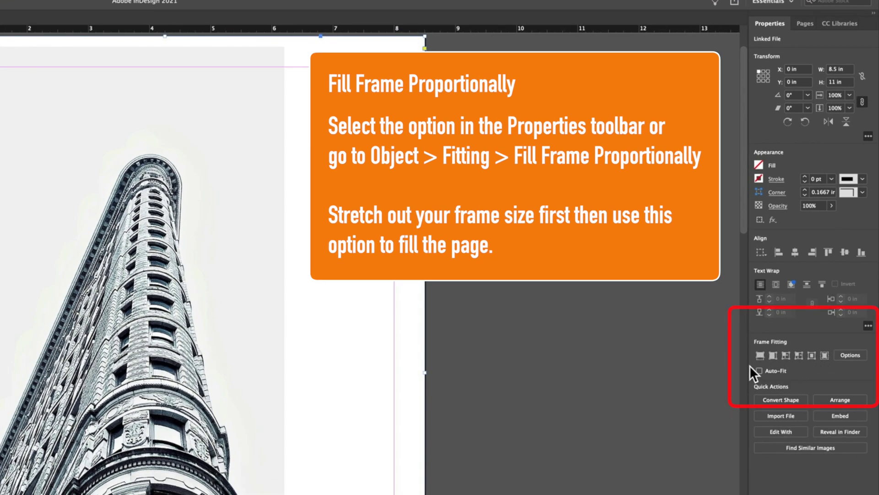
pyautogui.click(760, 356)
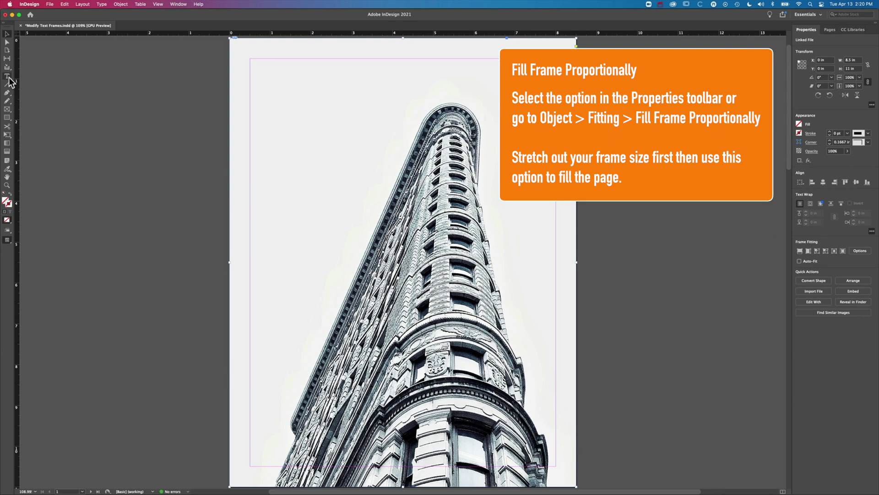
# Step: Draw a text frame about 7.73 in high from the left margin across the building and fill it with placeholder text
pyautogui.click(7, 77)
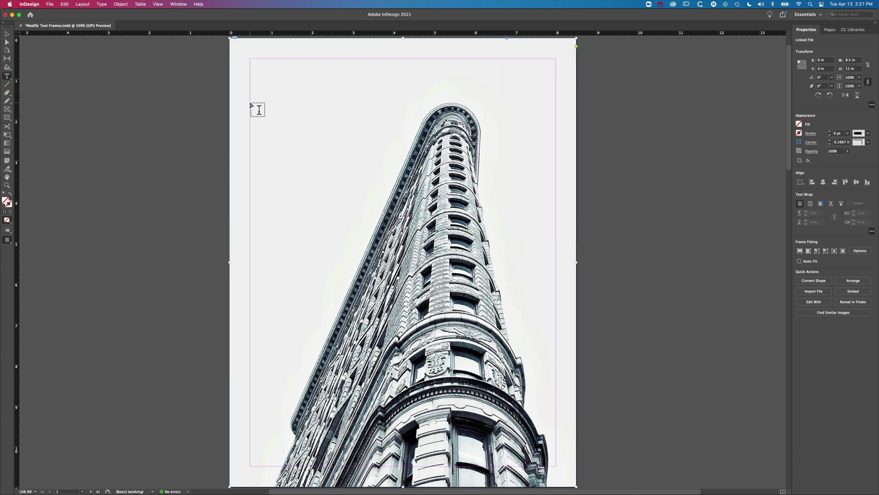
pyautogui.moveTo(250, 102); pyautogui.dragTo(456, 416)
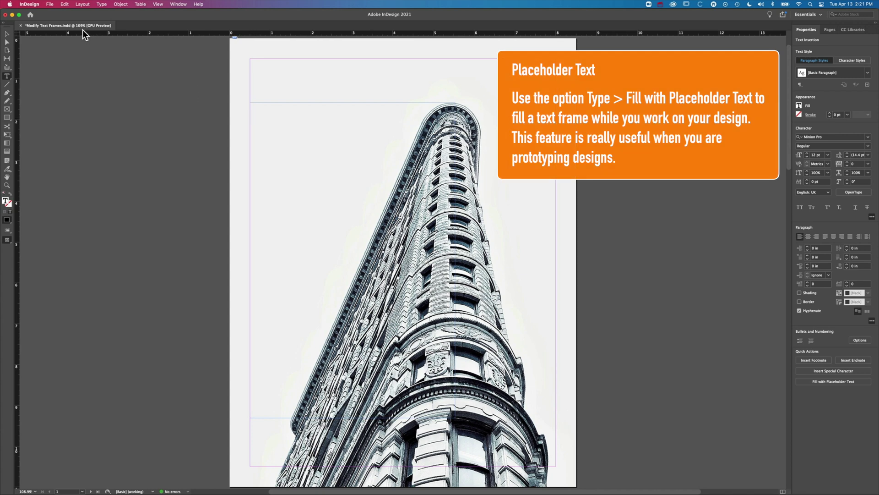
pyautogui.click(100, 5)
pyautogui.click(142, 246)
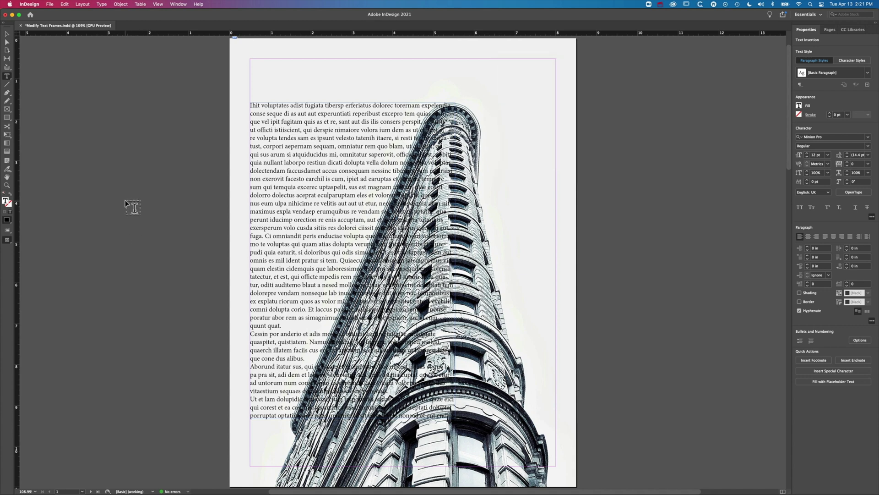
# Step: Narrow the text frame to about 4.26 in and move its lower-right anchor point inward to about X 1.41 in, following the building's slanted edge
pyautogui.click(7, 35)
pyautogui.moveTo(436, 261); pyautogui.dragTo(425, 261)
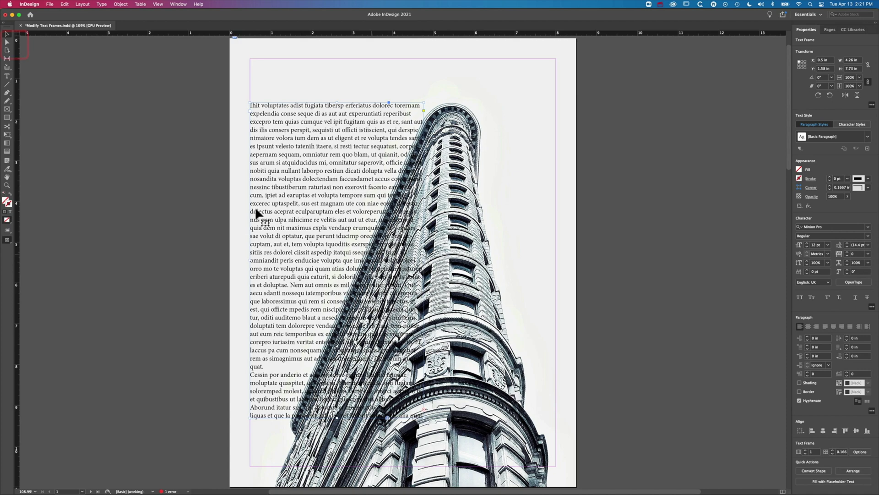
pyautogui.click(8, 42)
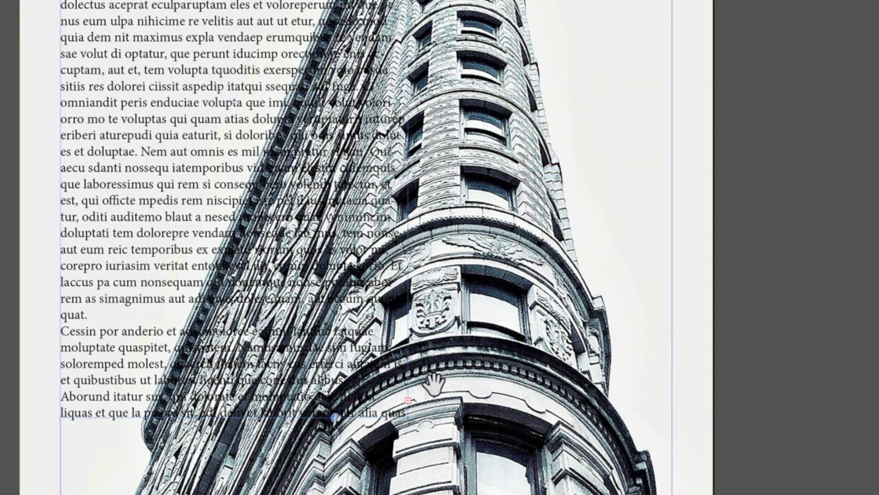
pyautogui.moveTo(409, 428); pyautogui.dragTo(140, 428)
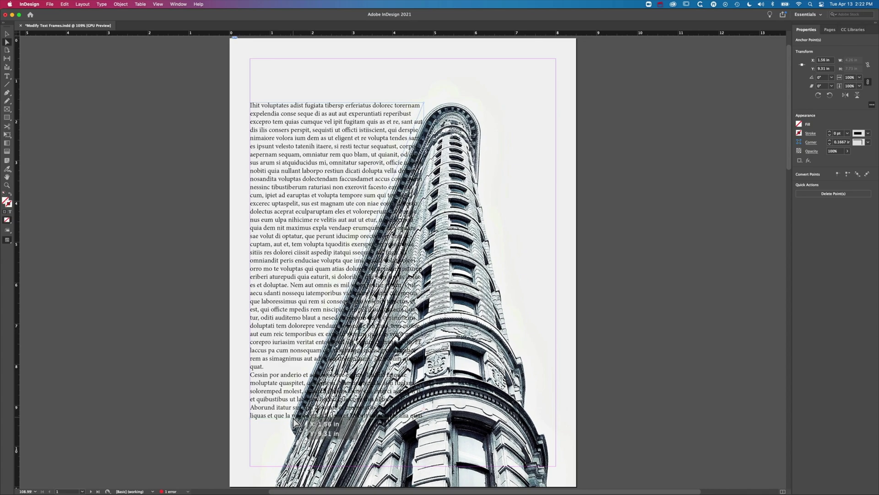
pyautogui.moveTo(293, 419); pyautogui.dragTo(288, 419)
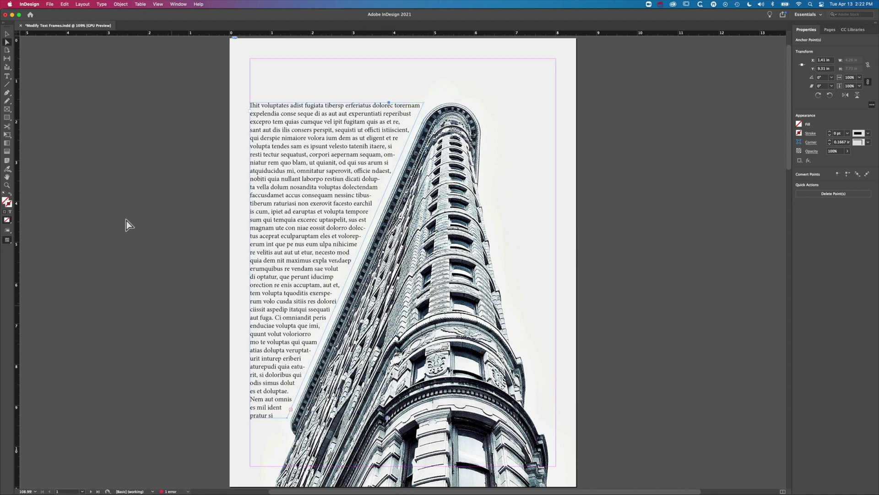
pyautogui.click(120, 108)
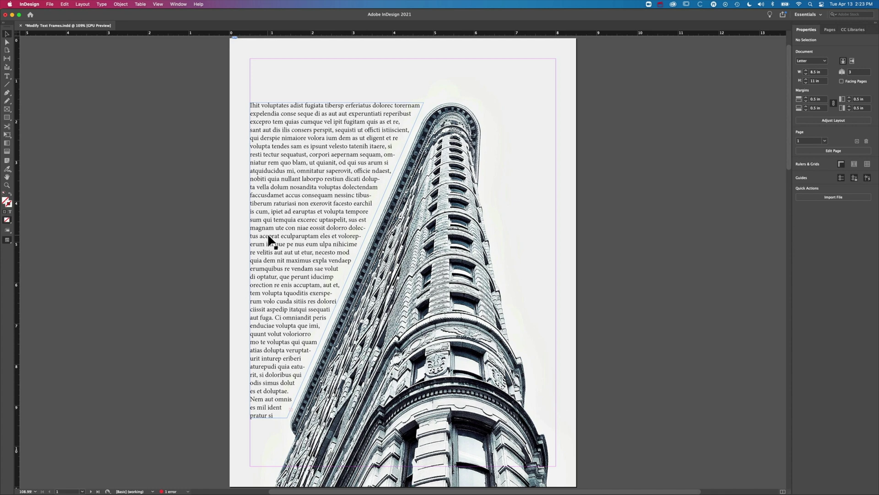
# Step: Place the Pexels church photo numbered 1990165 on page 2, starting near the page's upper-left corner
pyautogui.scroll(-10, 449, 243)
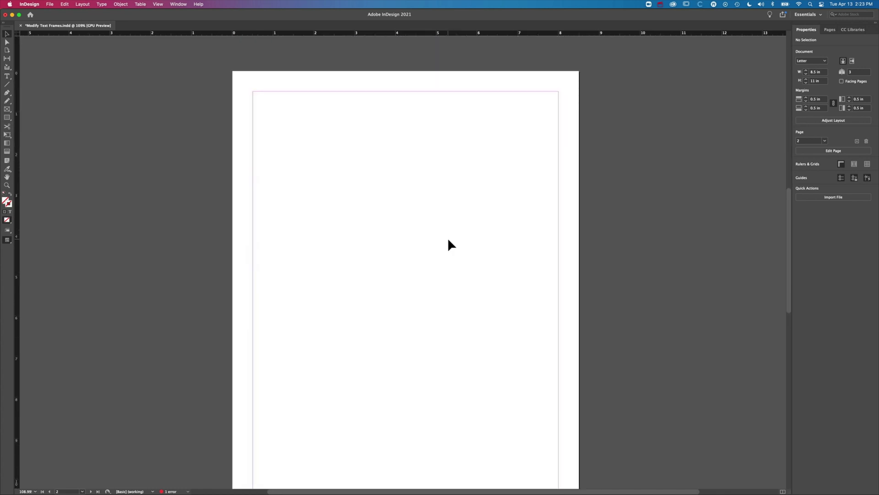
pyautogui.scroll(-2, 447, 237)
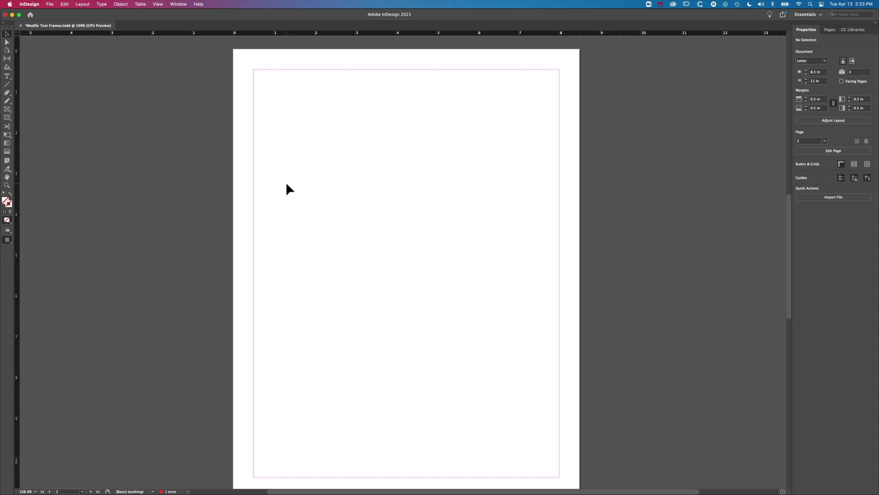
pyautogui.click(50, 4)
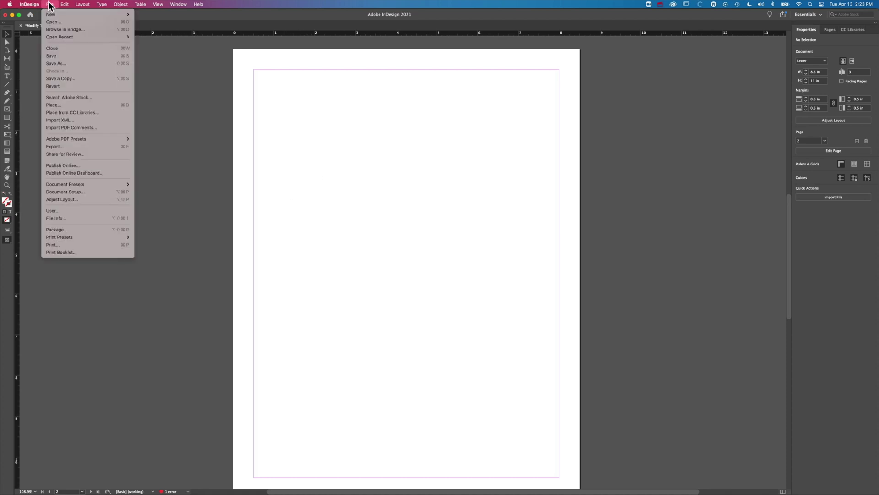
pyautogui.click(70, 105)
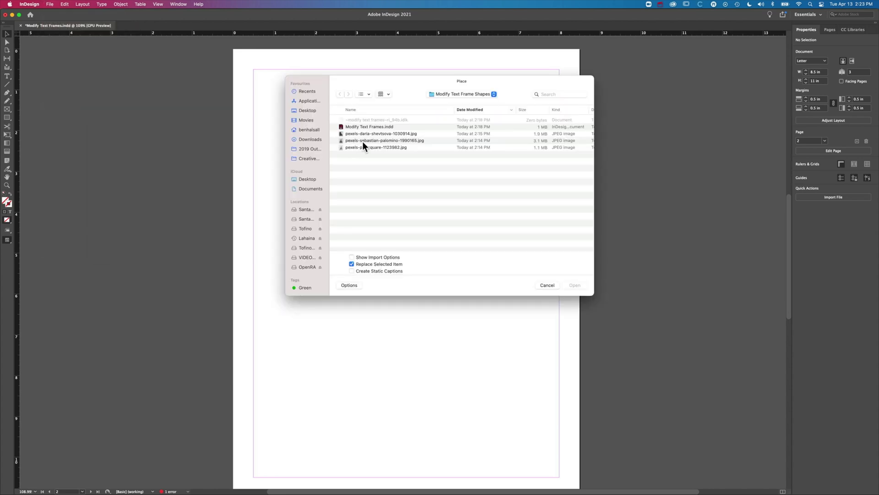
pyautogui.click(362, 141)
pyautogui.click(575, 285)
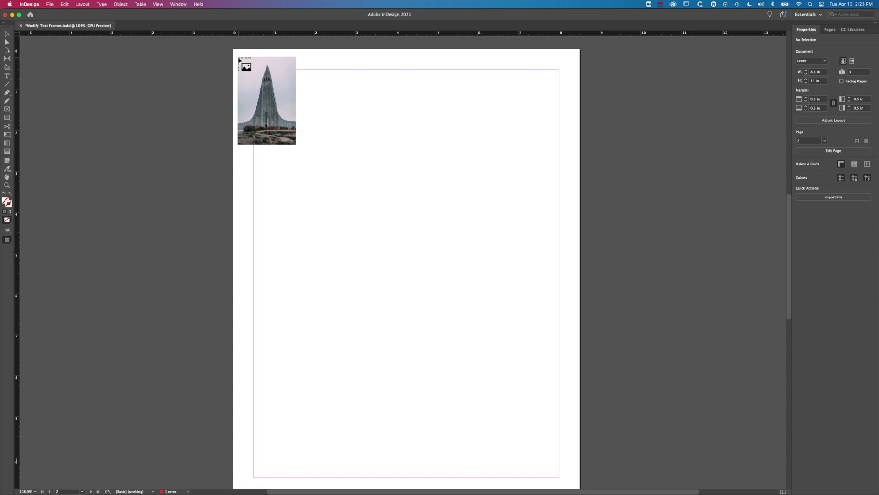
pyautogui.moveTo(235, 52); pyautogui.dragTo(598, 466)
# Step: Extend the church photo's frame to the page edges, 8.5 by 11 in, and fill the frame proportionally
pyautogui.moveTo(506, 253); pyautogui.dragTo(581, 253)
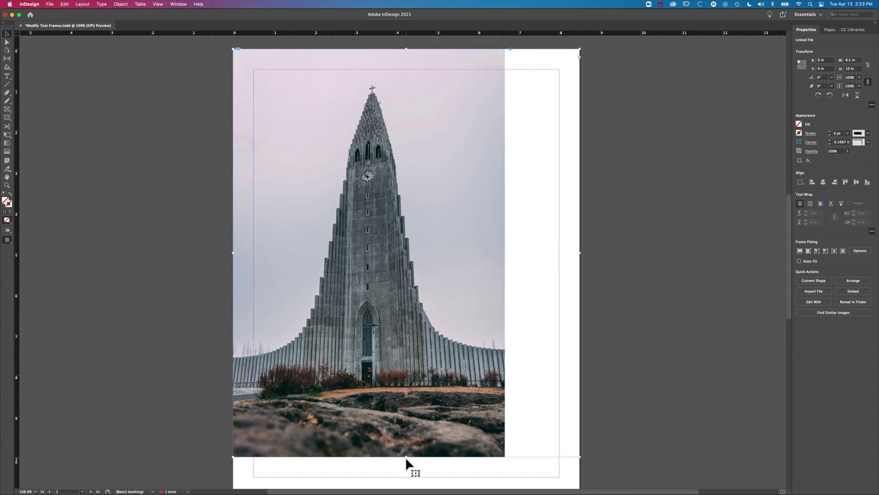
pyautogui.moveTo(407, 457); pyautogui.dragTo(403, 487)
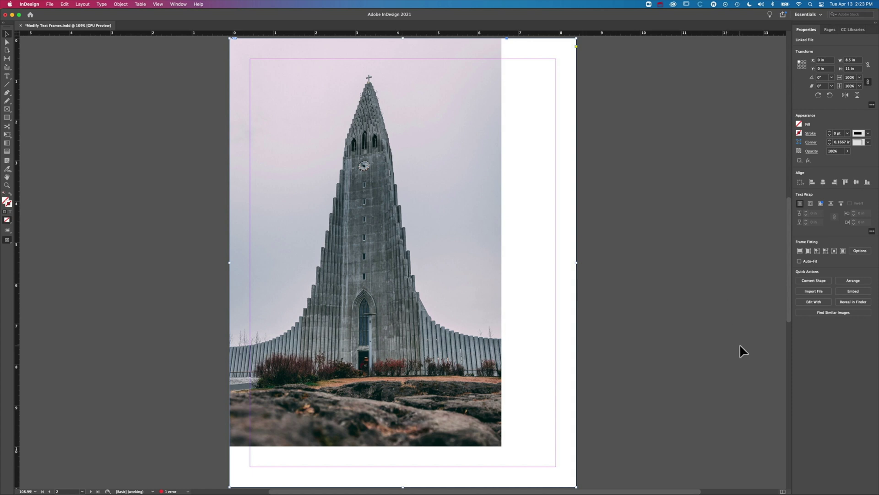
pyautogui.click(800, 251)
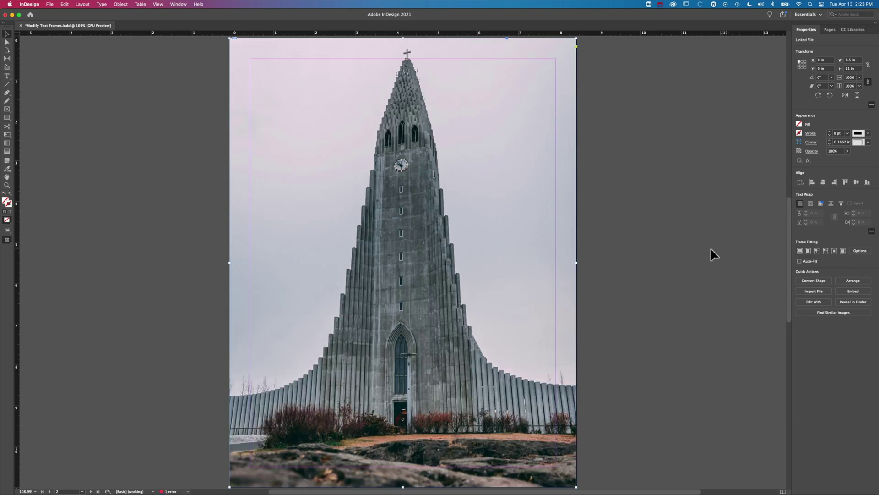
# Step: Shift the church image rightward within its frame to about X 1.77 in, keeping the frame in place
pyautogui.click(403, 262)
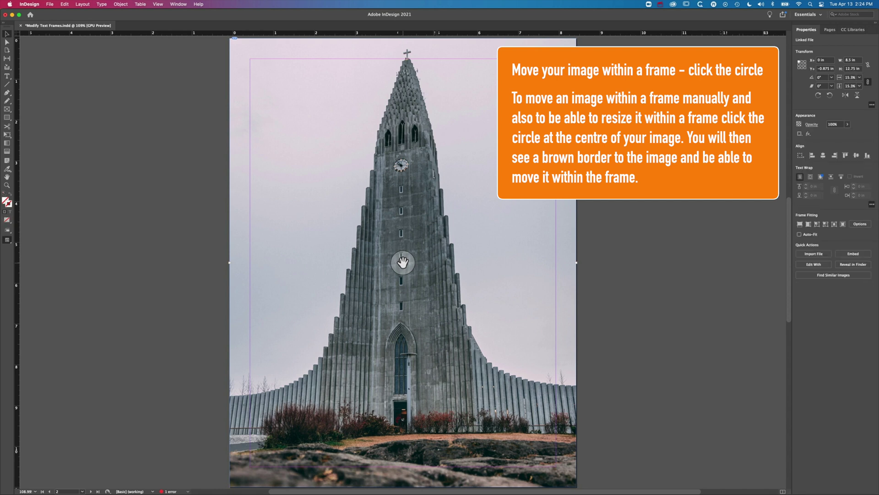
pyautogui.moveTo(402, 262); pyautogui.dragTo(445, 263)
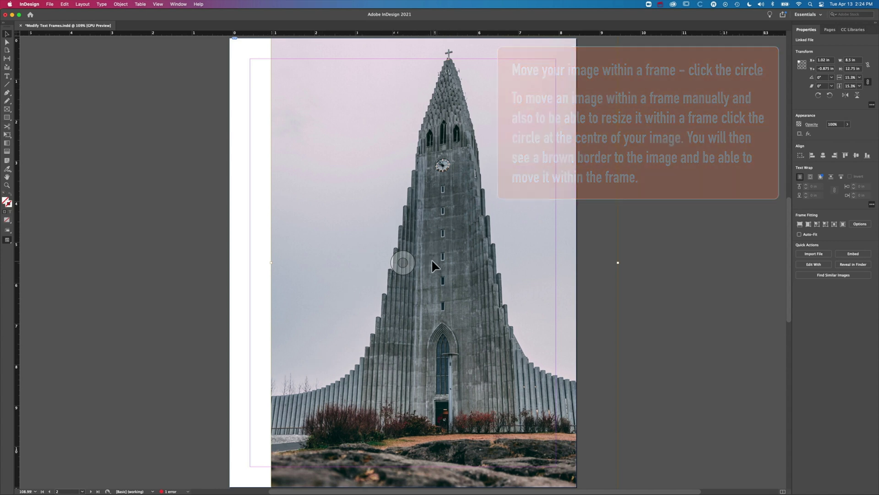
pyautogui.moveTo(431, 259); pyautogui.dragTo(462, 265)
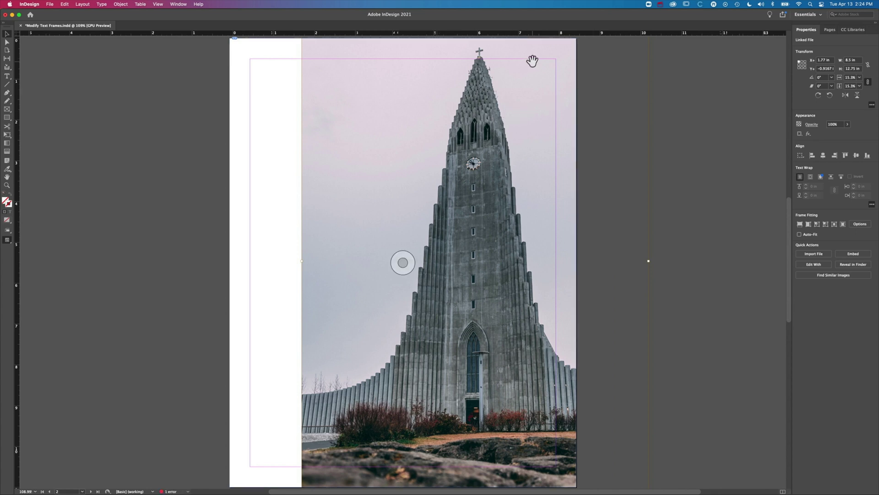
# Step: Scale the church image proportionally to about 10.44 in wide and shift it rightward to about X 0.85 in
pyautogui.press('super+minus')
pyautogui.press('super+minus')
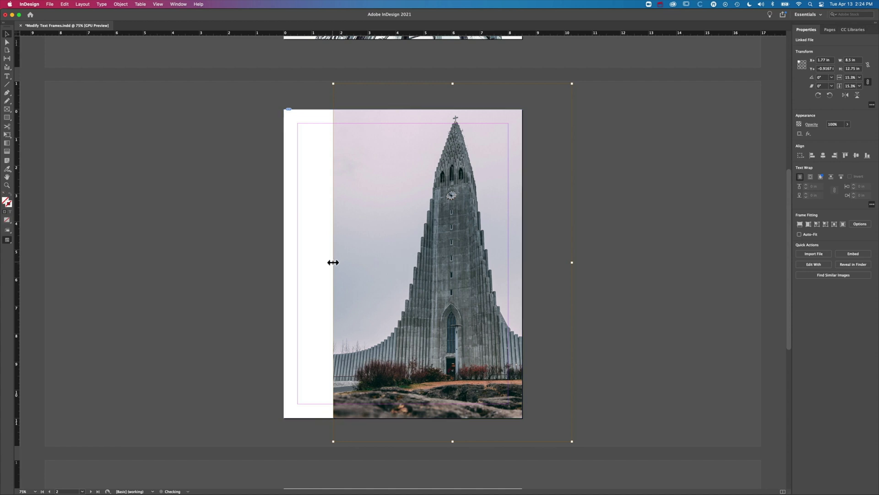
pyautogui.moveTo(331, 262); pyautogui.dragTo(278, 262)
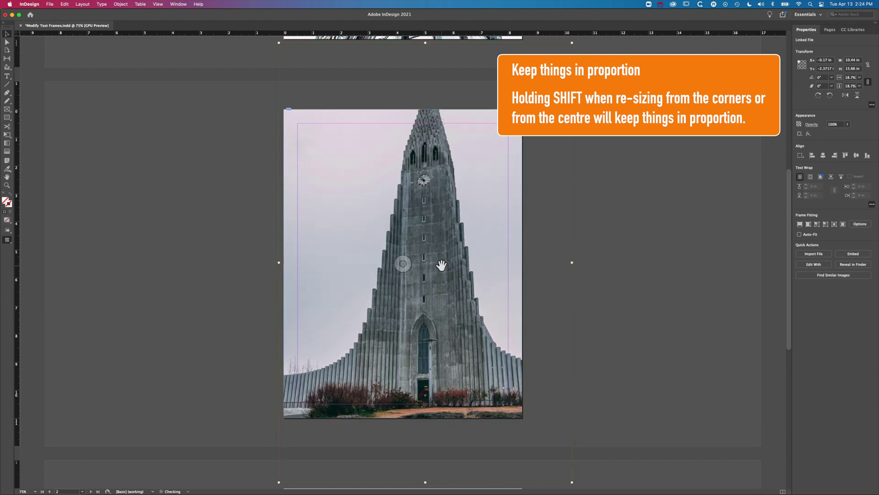
pyautogui.moveTo(446, 267); pyautogui.dragTo(471, 270)
pyautogui.moveTo(466, 268); pyautogui.dragTo(457, 265)
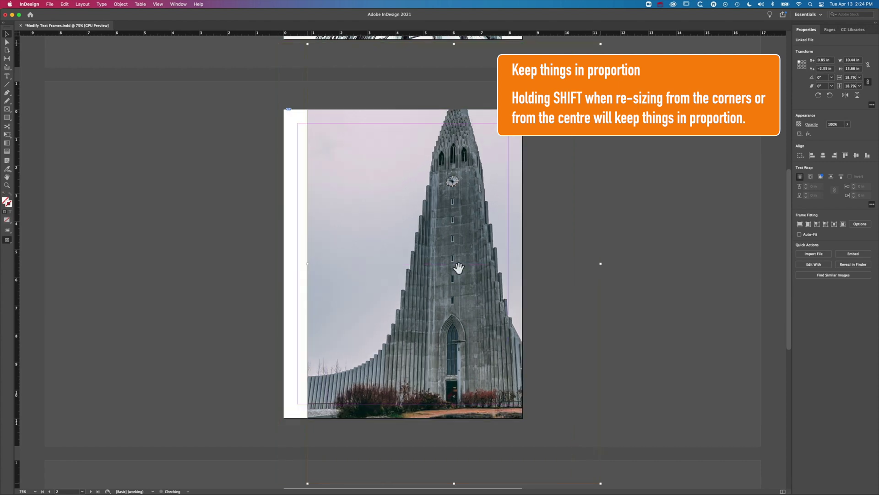
# Step: Enlarge the church image proportionally to about 12.5 in wide and move it rightward to about X 0.37 in
pyautogui.moveTo(308, 261); pyautogui.dragTo(275, 263)
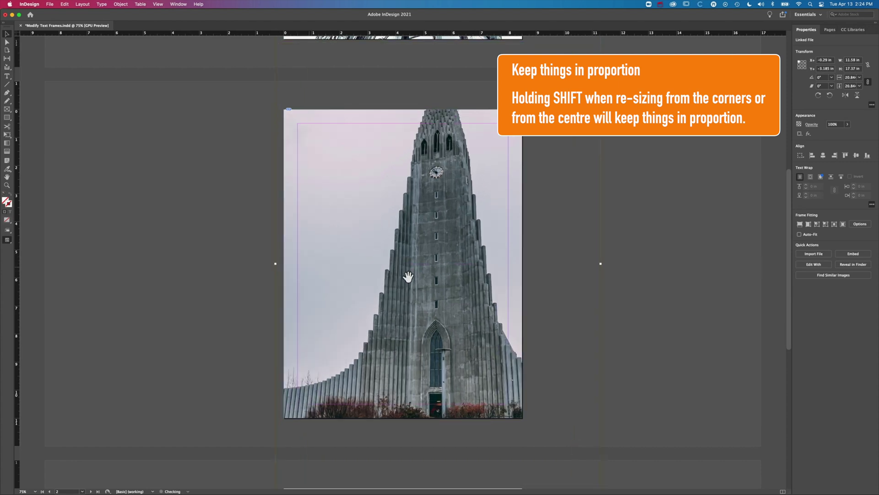
pyautogui.moveTo(438, 278); pyautogui.dragTo(463, 279)
pyautogui.moveTo(303, 263); pyautogui.dragTo(275, 262)
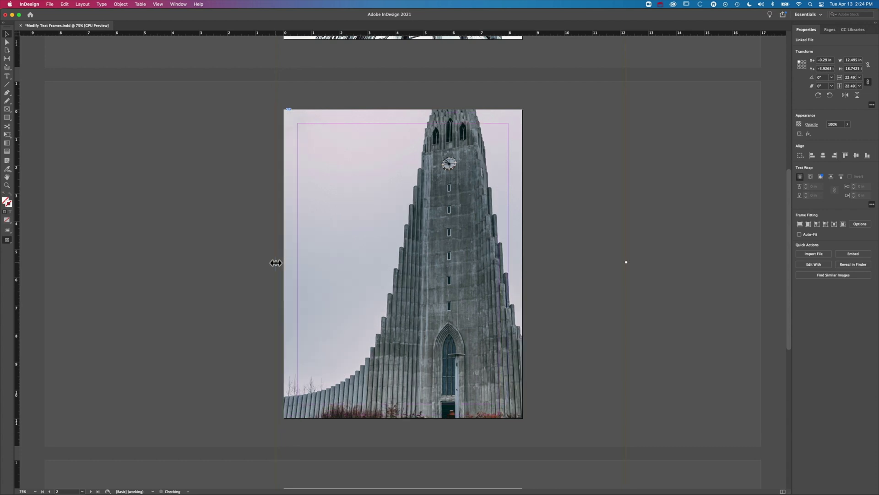
pyautogui.moveTo(477, 270); pyautogui.dragTo(496, 268)
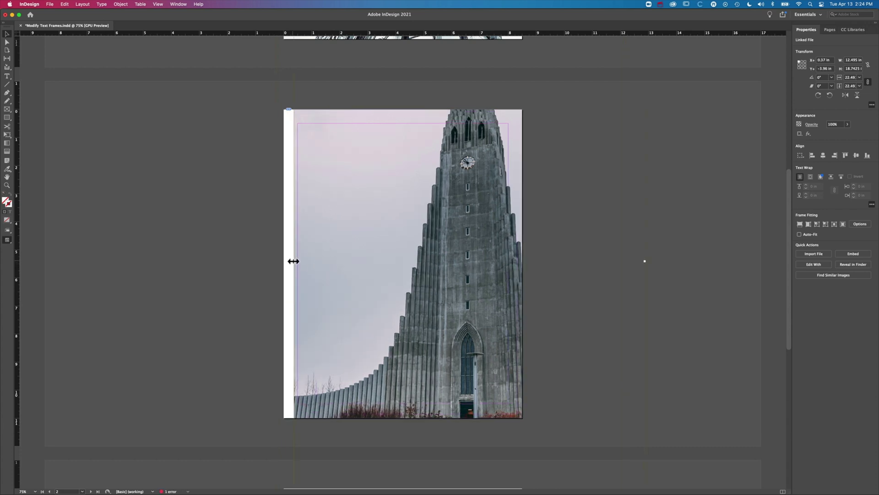
# Step: Enlarge the church image proportionally to about 13.28 in wide, nudge it rightward while still covering the page, and deselect it
pyautogui.moveTo(293, 261); pyautogui.dragTo(272, 261)
pyautogui.moveTo(468, 259); pyautogui.dragTo(474, 258)
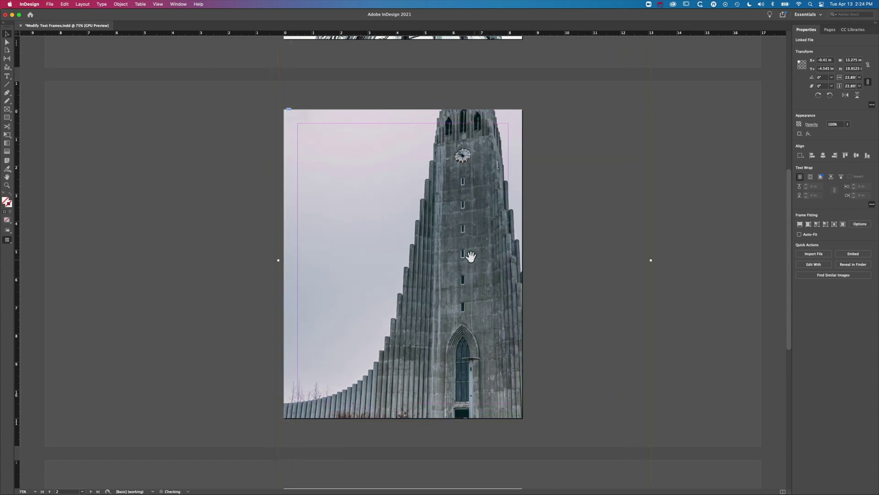
pyautogui.click(126, 219)
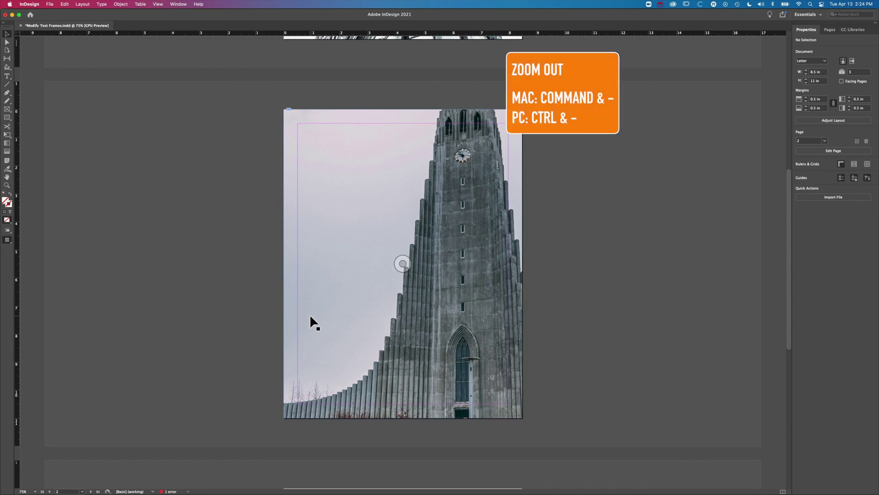
# Step: Draw an ellipse about 10.25 by 14.53 in across page 2's left side, matching its lower curve to the church's sloping edge
pyautogui.press('super+minus')
pyautogui.press('super+minus')
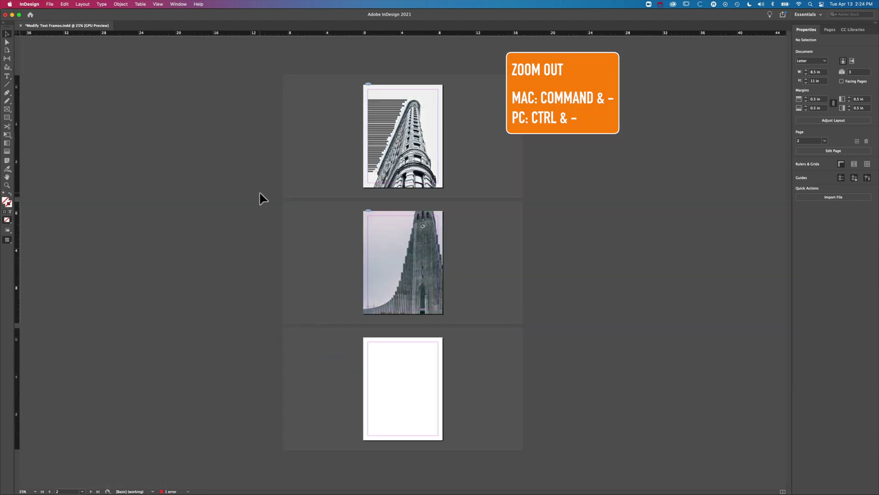
pyautogui.click(7, 117)
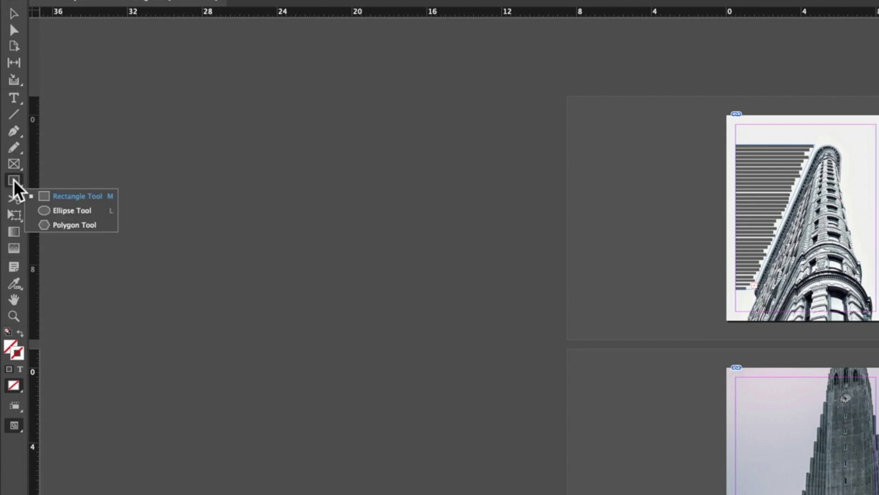
pyautogui.click(54, 211)
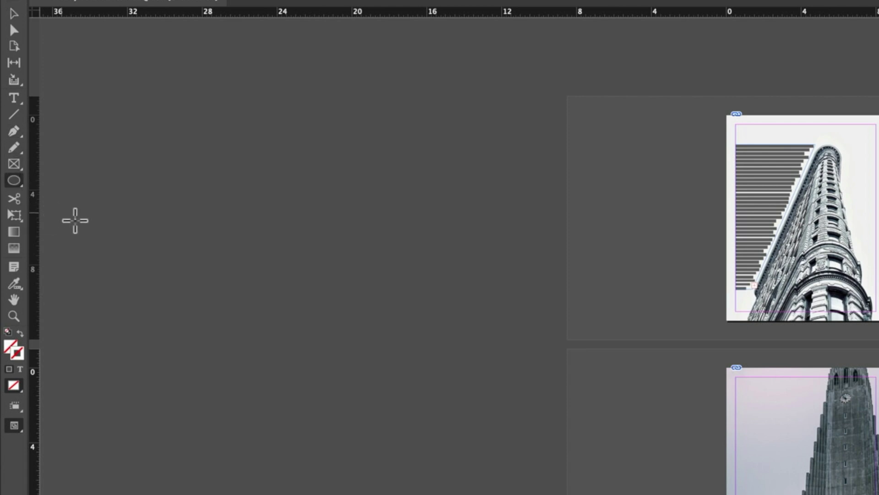
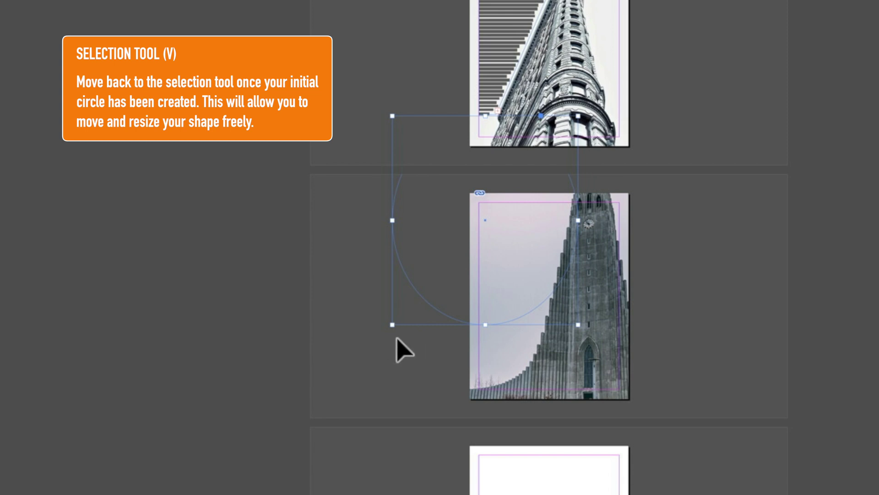
pyautogui.moveTo(392, 324); pyautogui.dragTo(357, 387)
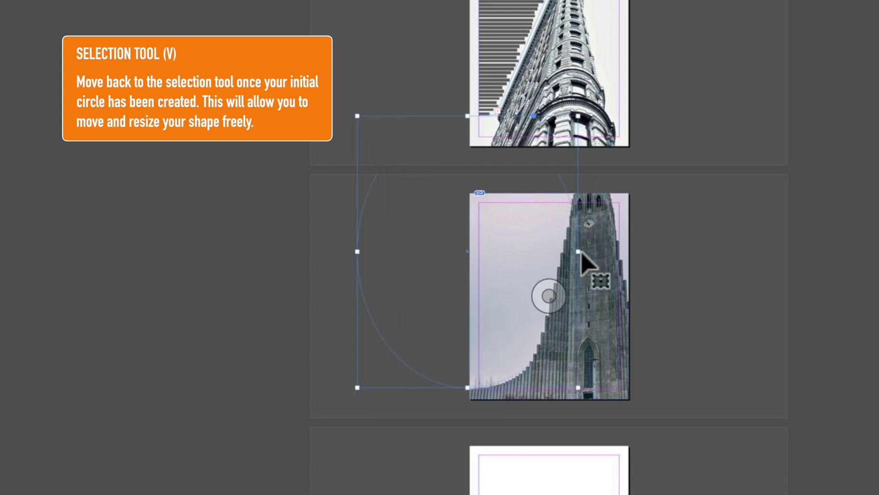
pyautogui.moveTo(578, 251); pyautogui.dragTo(549, 250)
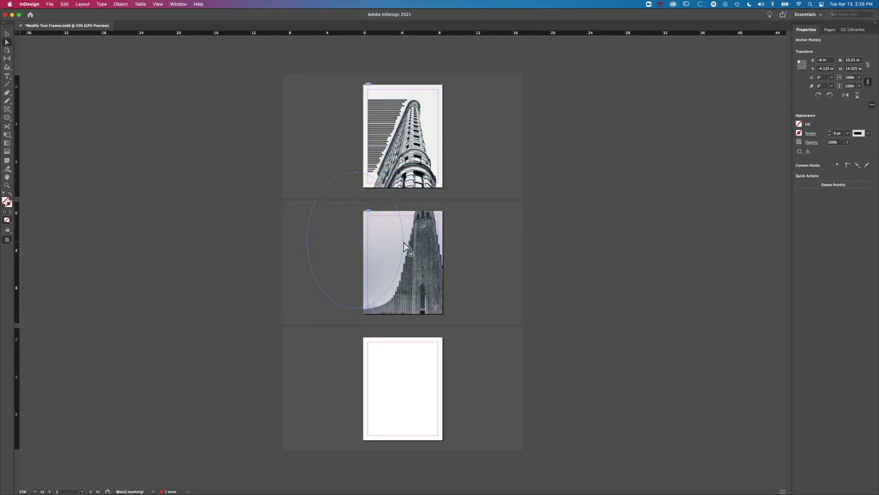
# Step: Move the ellipse's right anchor point up to the tower at the top margin and adjust the curve handles to follow the church edge
pyautogui.click(403, 240)
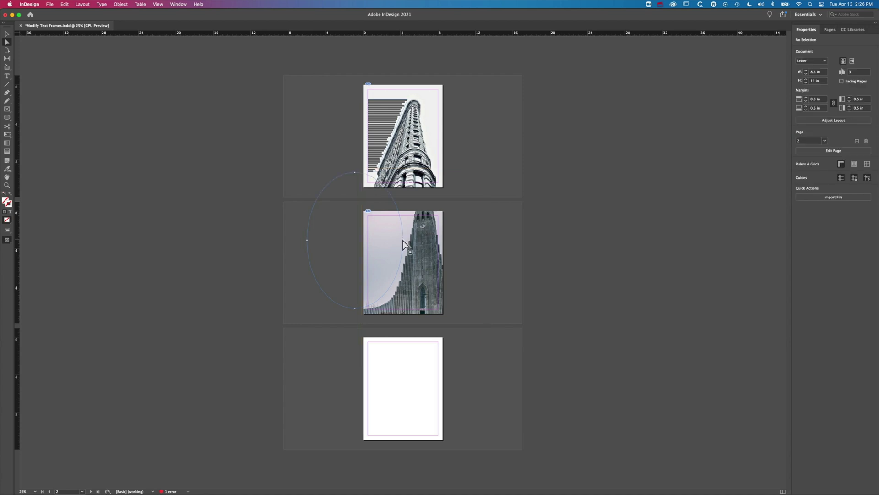
pyautogui.click(518, 246)
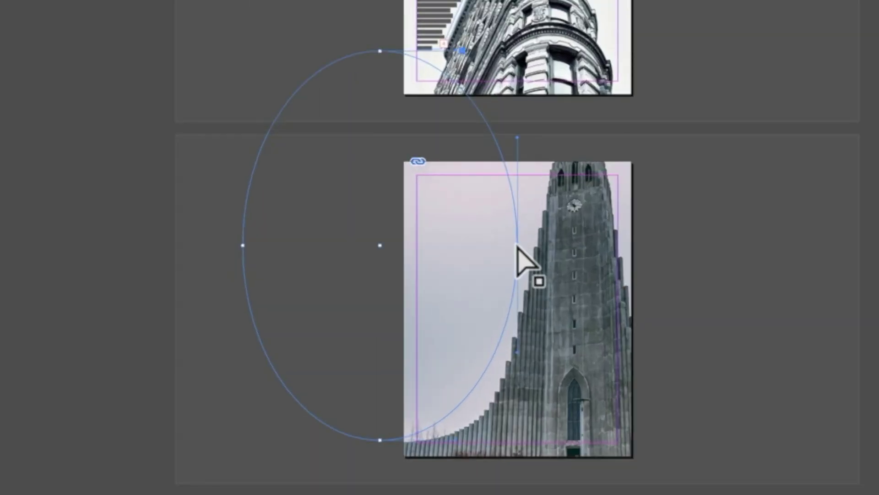
pyautogui.moveTo(518, 246); pyautogui.dragTo(544, 176)
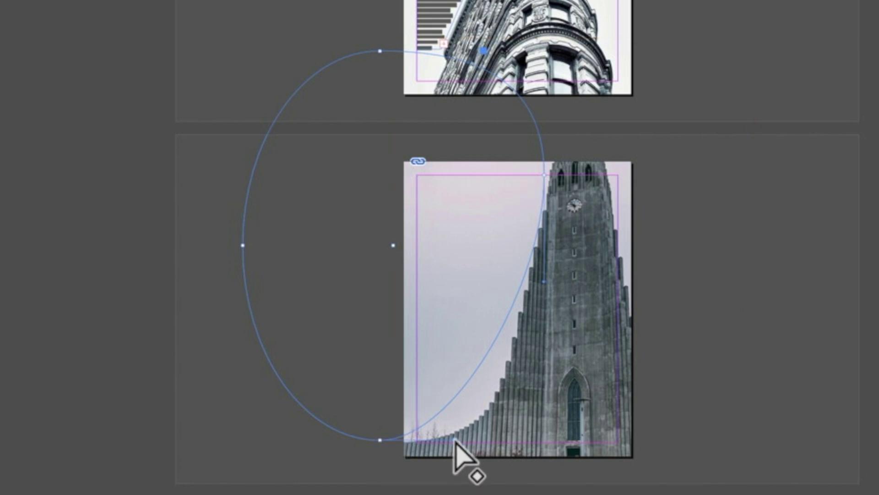
pyautogui.moveTo(455, 440); pyautogui.dragTo(553, 441)
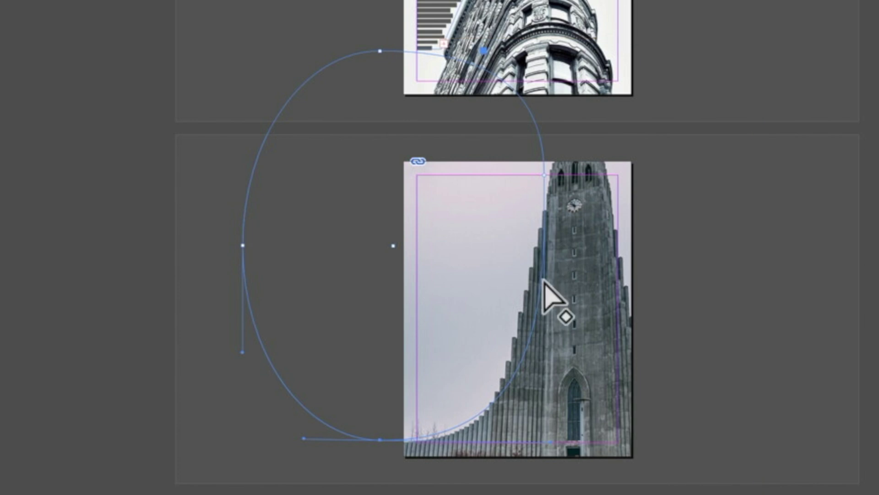
pyautogui.moveTo(544, 282); pyautogui.dragTo(544, 175)
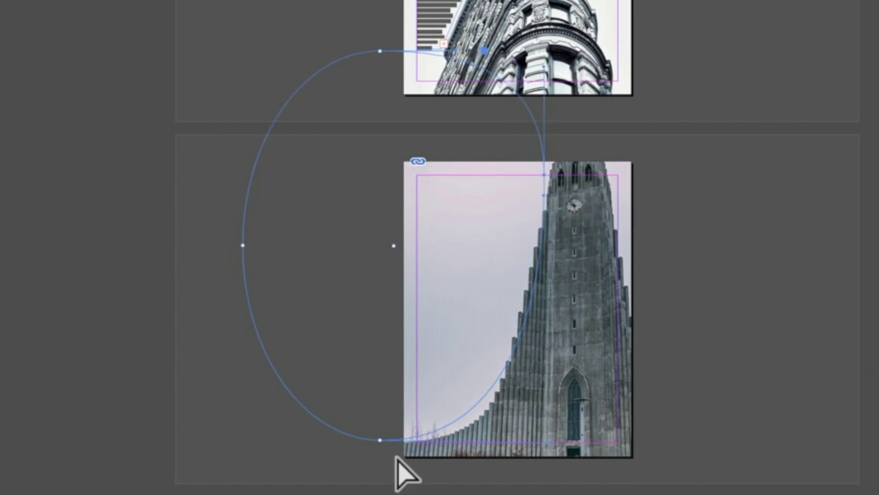
# Step: Move the ellipse's bottom anchor point rightward to the page's left edge and fine-tune the right anchor to X 5.15, Y 0.5 in
pyautogui.moveTo(380, 440); pyautogui.dragTo(403, 441)
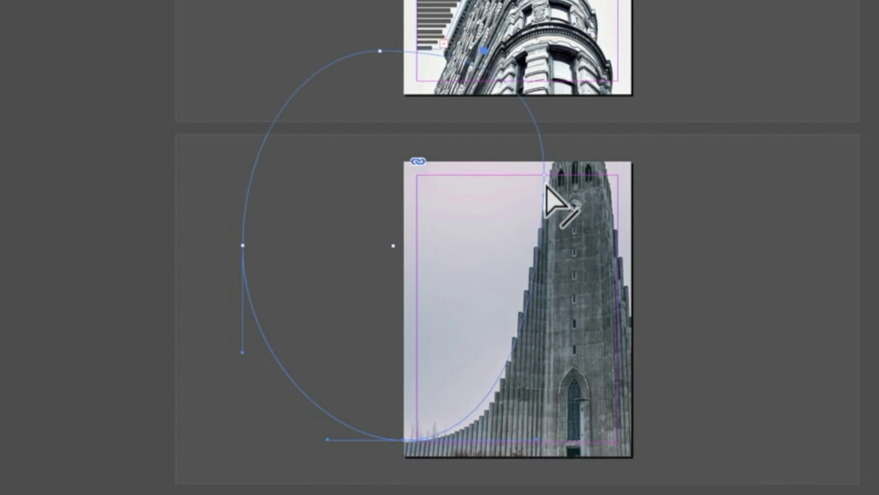
pyautogui.moveTo(546, 183); pyautogui.dragTo(551, 232)
pyautogui.moveTo(548, 179); pyautogui.dragTo(542, 177)
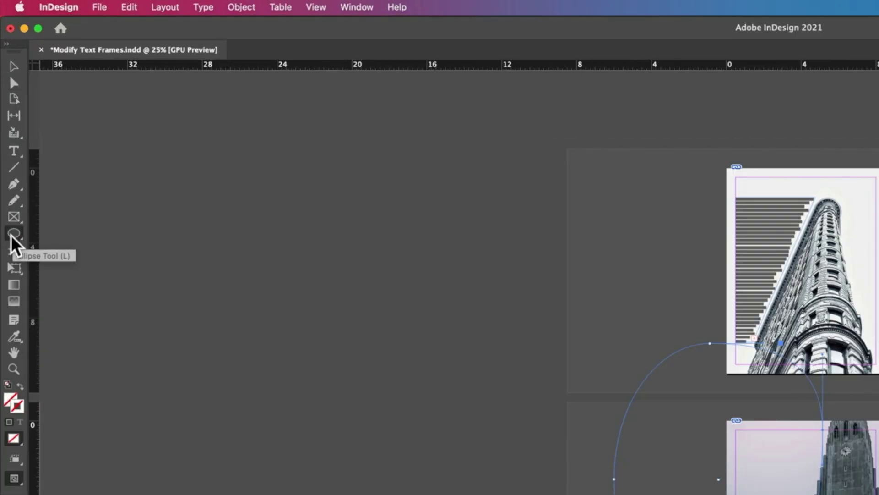
# Step: Draw a rectangle about 5.65 by 10.35 in from page 2's upper-left margin corner, overlapping the reshaped ellipse
pyautogui.click(6, 119)
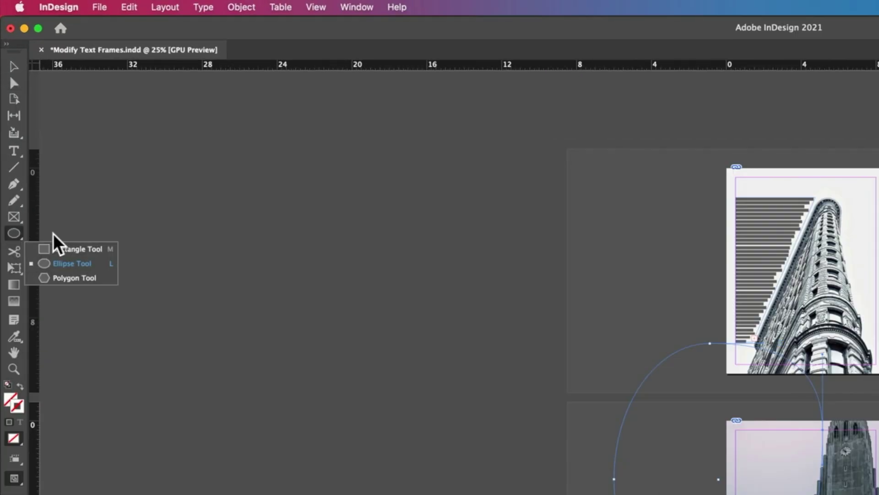
pyautogui.click(64, 249)
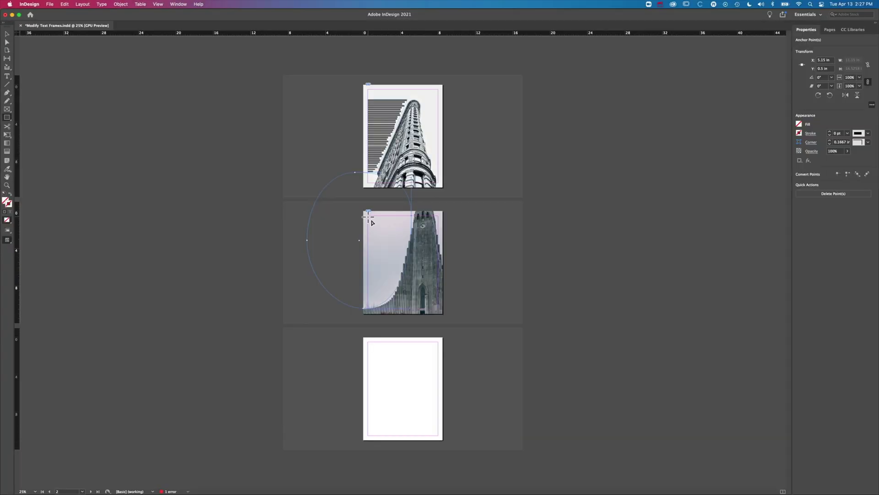
pyautogui.moveTo(368, 215); pyautogui.dragTo(413, 306)
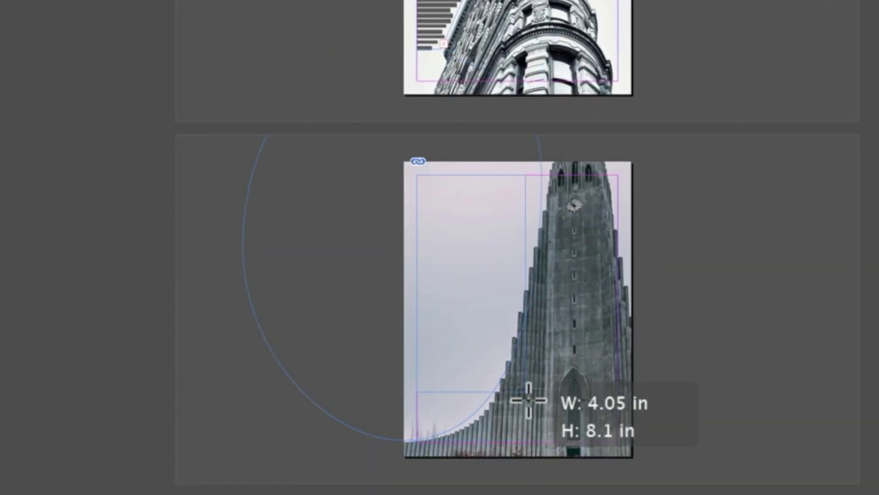
pyautogui.moveTo(555, 447); pyautogui.dragTo(580, 463)
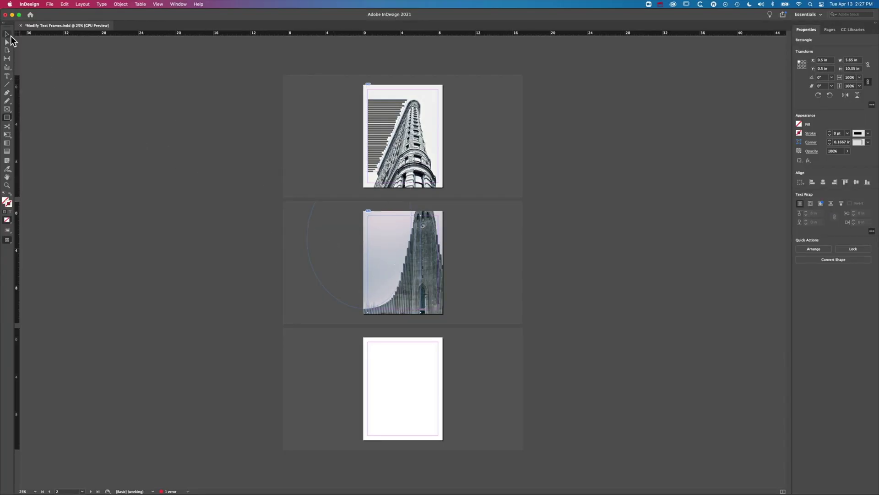
# Step: Select both the rectangle and the reshaped ellipse and combine them with the Intersect pathfinder operation
pyautogui.click(10, 35)
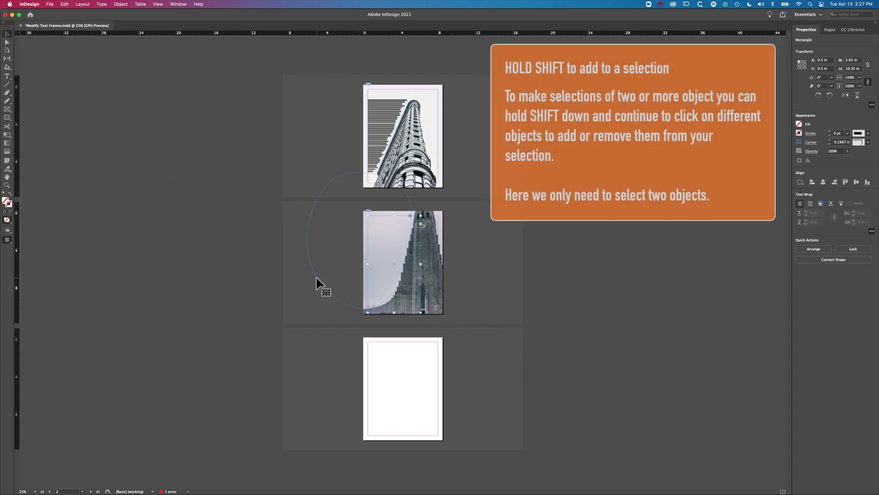
pyautogui.keyDown('shift'); pyautogui.click(317, 279); pyautogui.keyUp('shift')
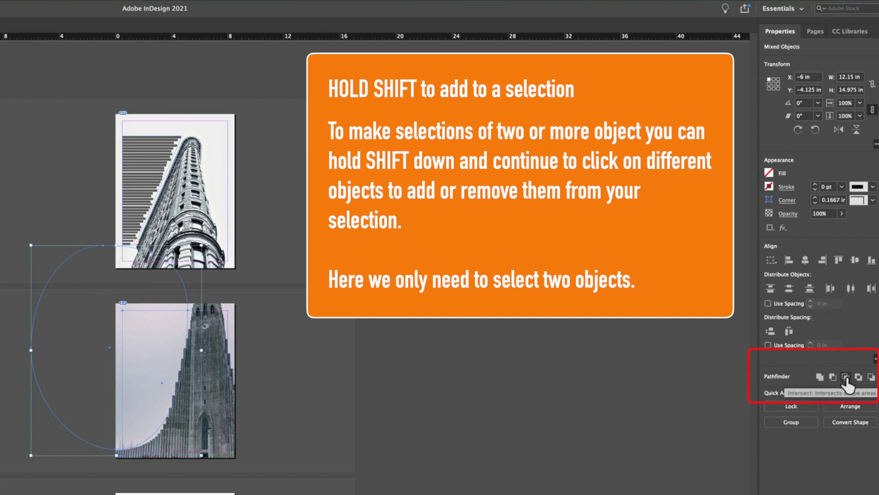
pyautogui.click(847, 377)
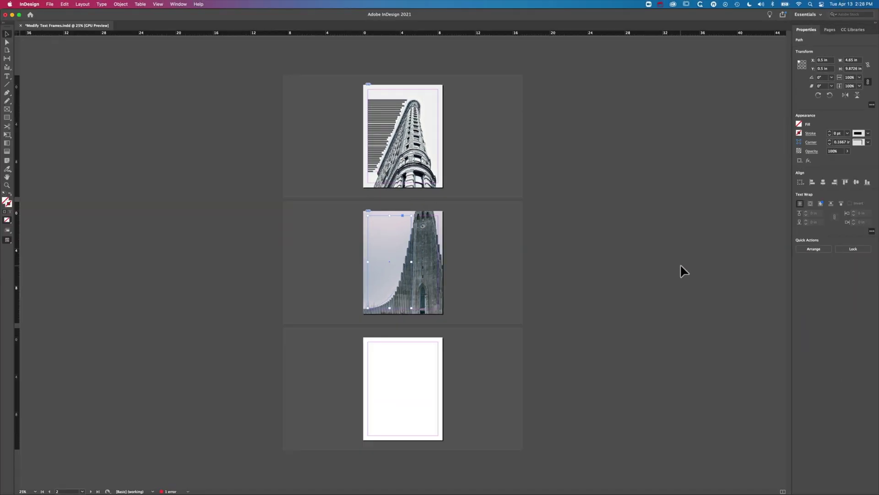
# Step: Convert the intersected shape on page 2 into a text frame and fill it with placeholder text
pyautogui.press('super+0')
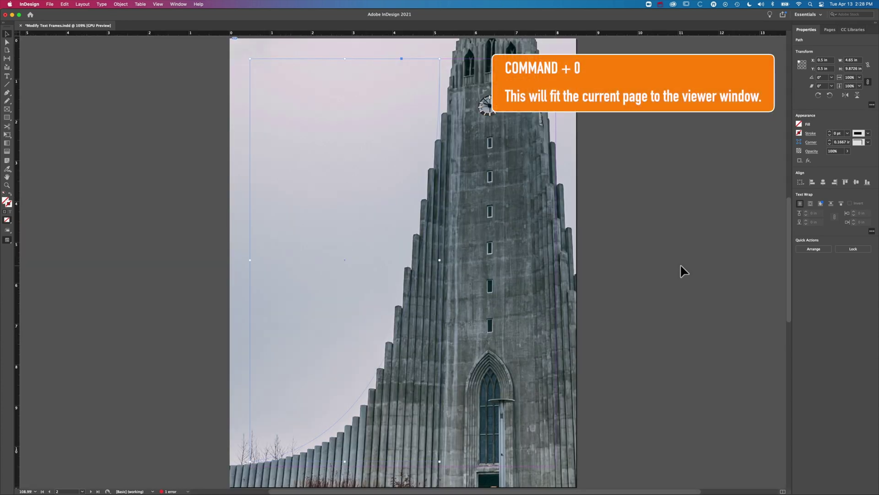
pyautogui.click(403, 262)
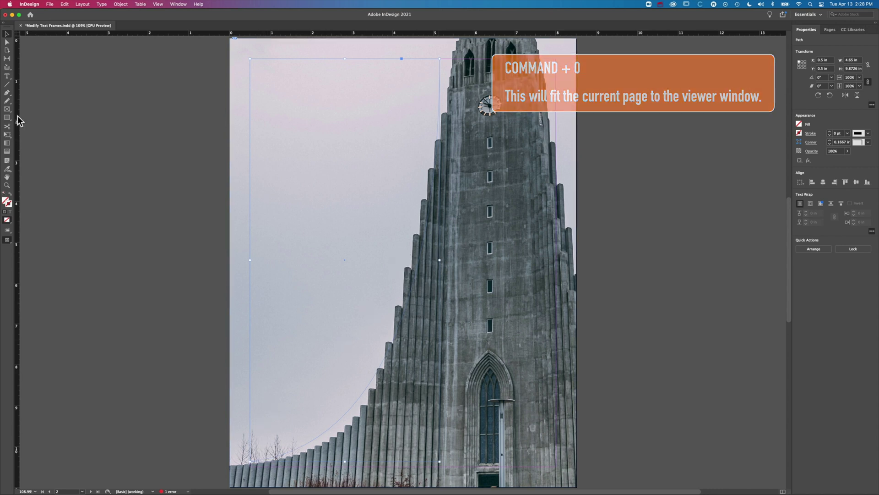
pyautogui.click(7, 76)
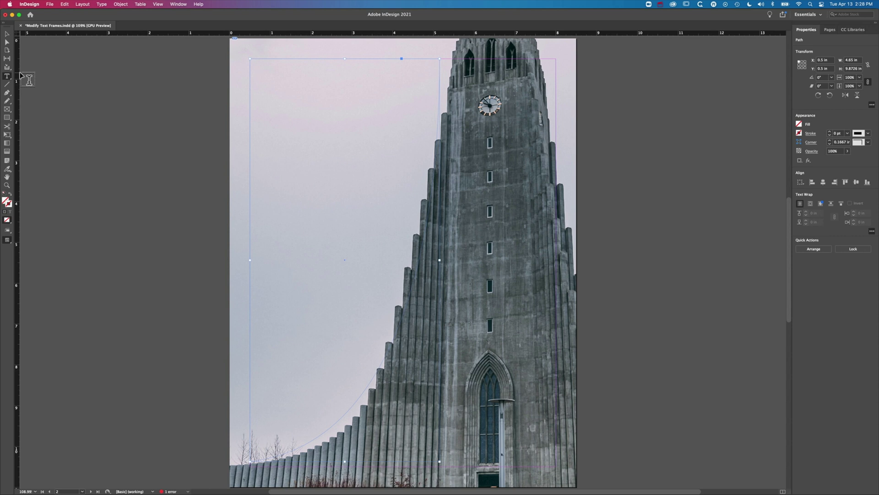
pyautogui.click(251, 64)
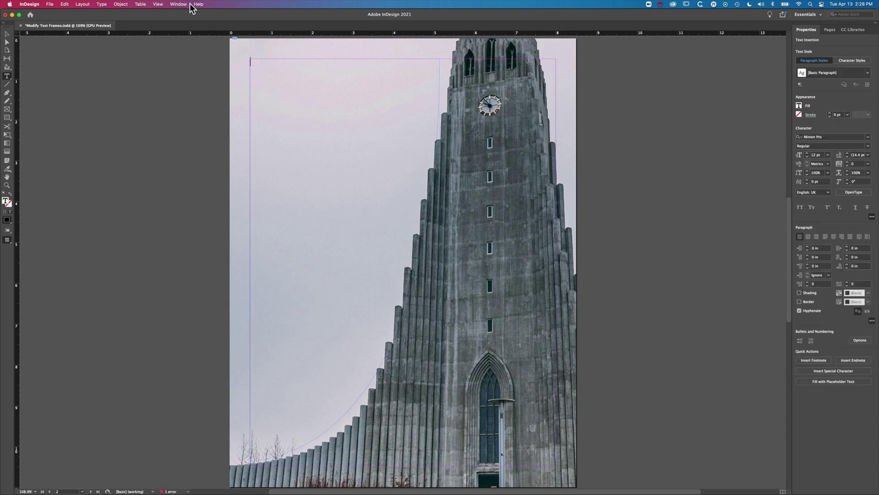
pyautogui.click(102, 5)
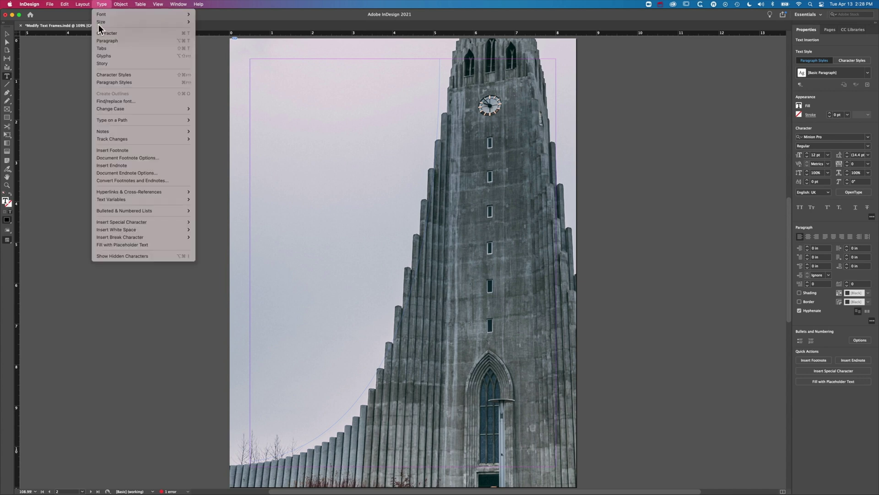
pyautogui.click(120, 243)
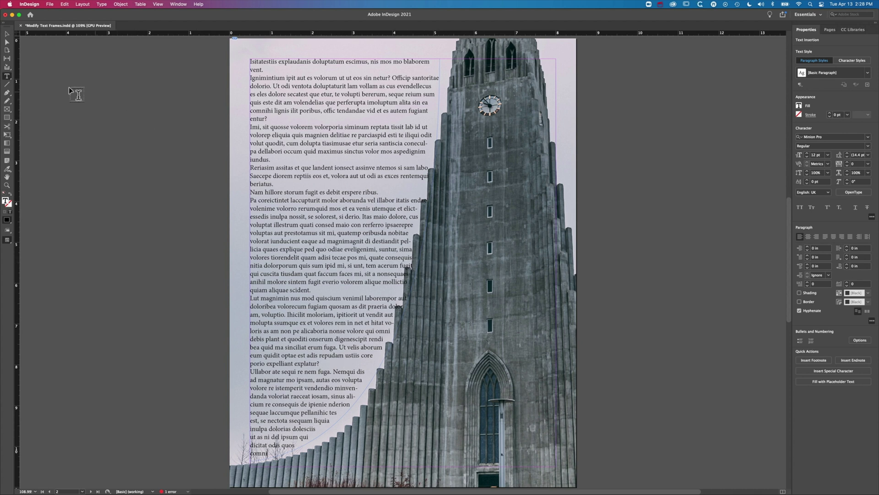
# Step: Reshape the curved edge of page 2's text frame with the lower-left anchor's direction handle so it follows the church outline more closely
pyautogui.click(9, 43)
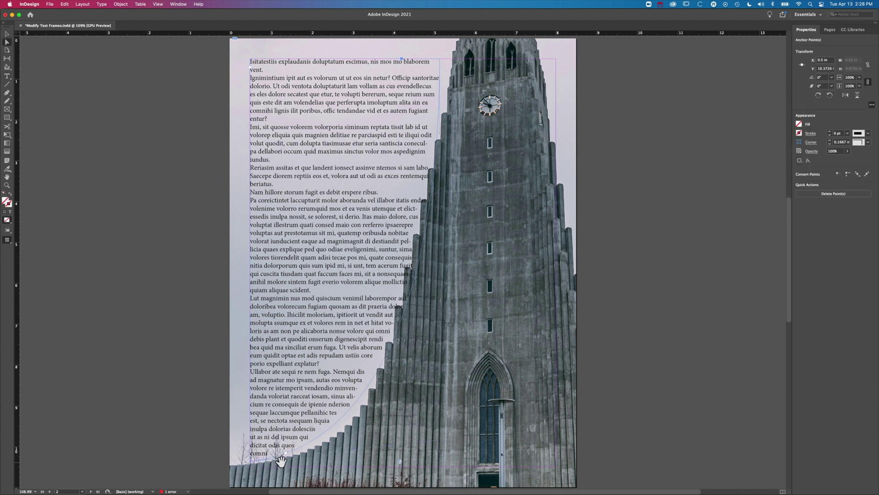
pyautogui.moveTo(437, 447); pyautogui.dragTo(436, 441)
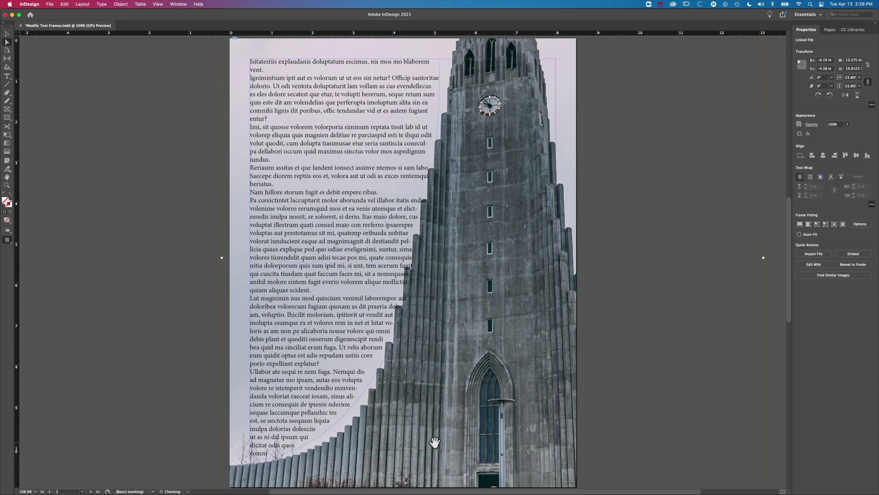
pyautogui.click(247, 460)
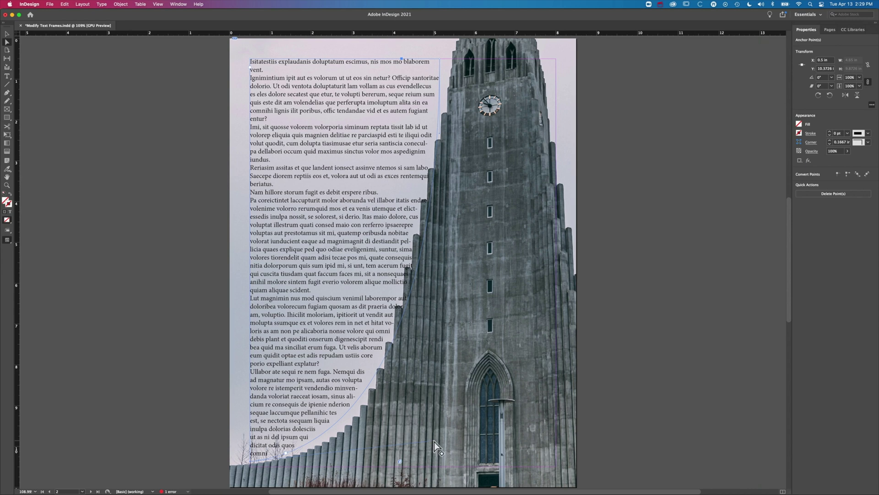
pyautogui.moveTo(435, 443); pyautogui.dragTo(434, 457)
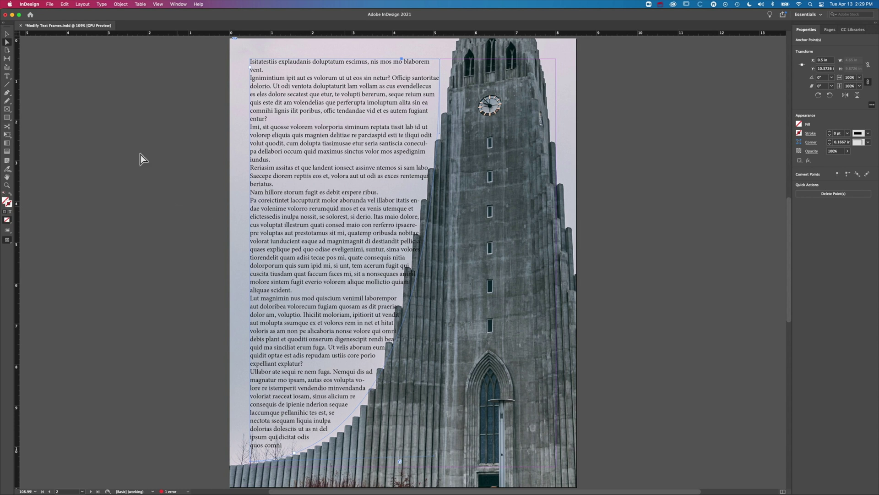
# Step: Set page 2's text frame inset spacing to 0.3125 in, with the preview enabled
pyautogui.click(8, 35)
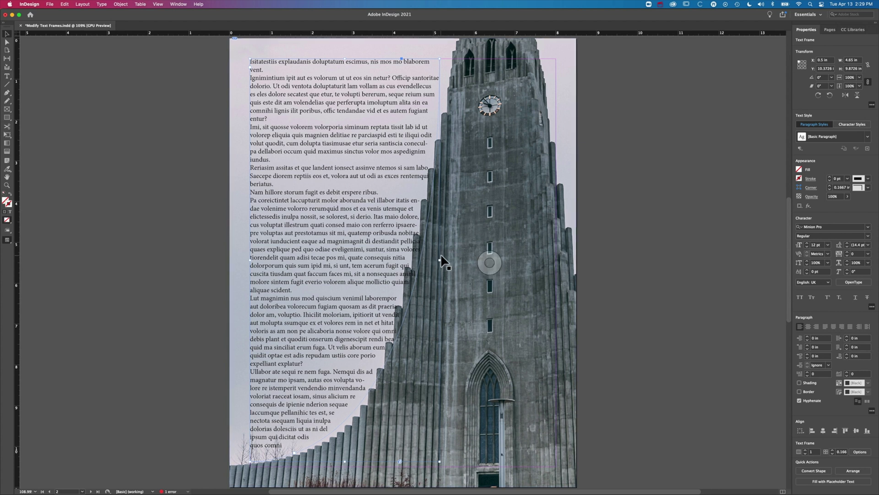
pyautogui.click(121, 4)
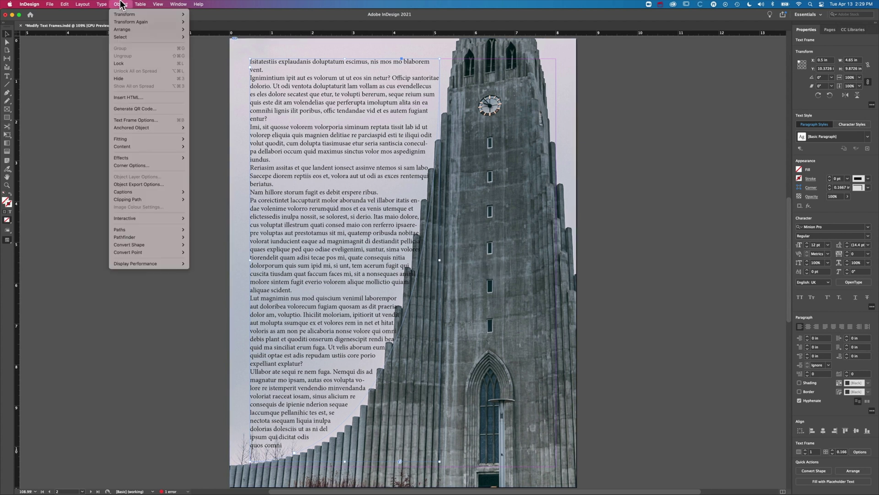
pyautogui.click(136, 120)
pyautogui.moveTo(421, 170); pyautogui.dragTo(621, 161)
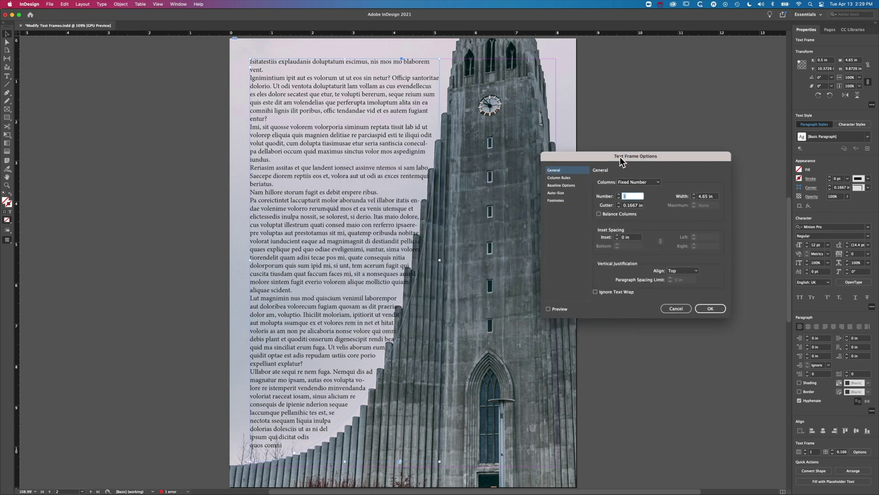
pyautogui.click(548, 309)
pyautogui.click(618, 235)
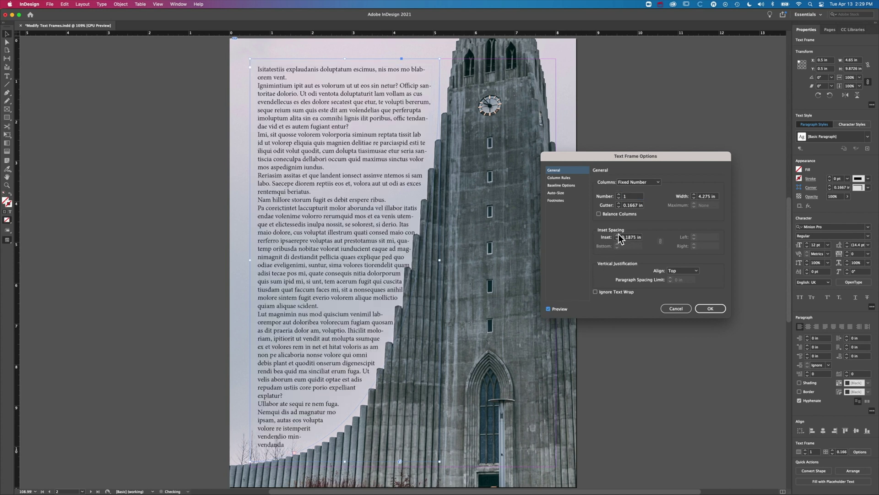
pyautogui.click(619, 235)
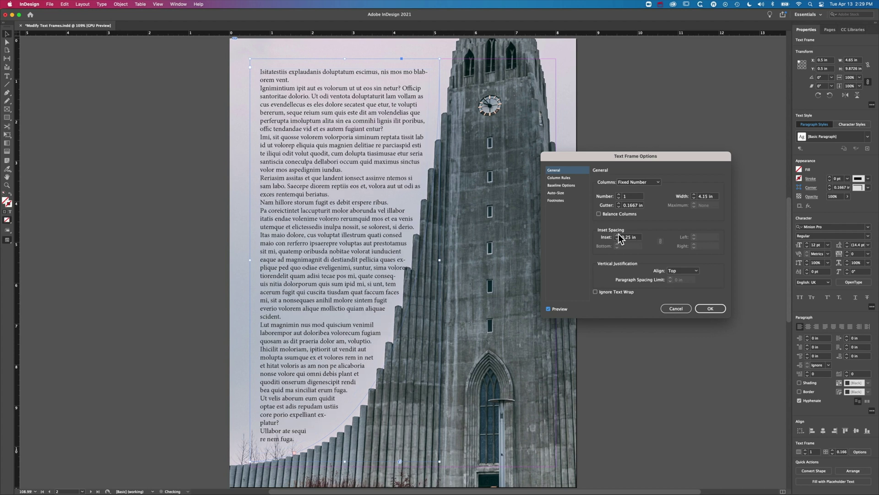
pyautogui.click(619, 235)
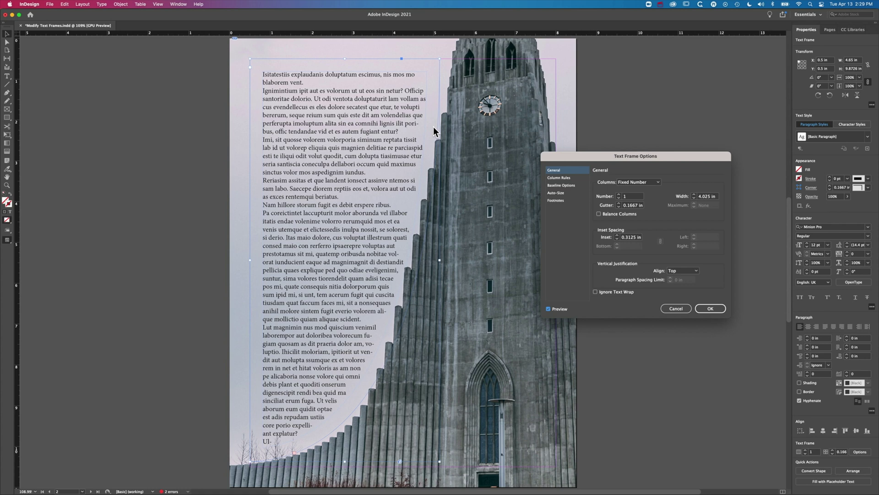
pyautogui.click(710, 309)
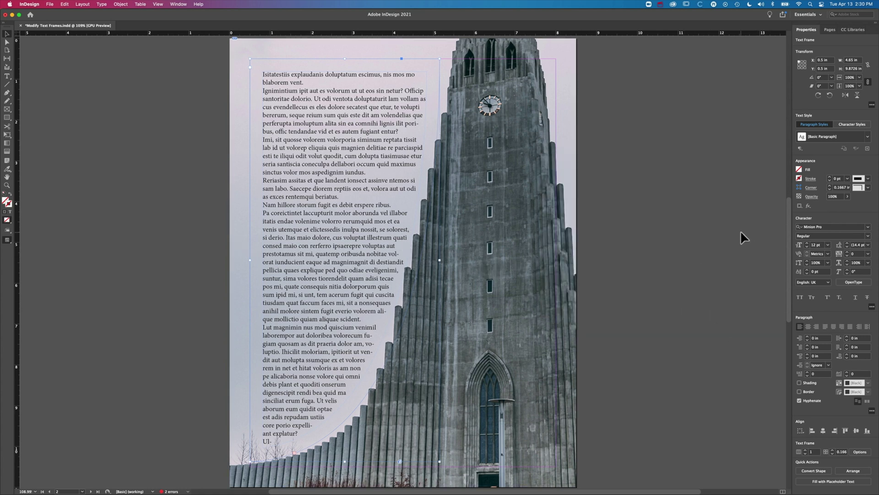
# Step: Place the Pexels city skyline JPEG on page 3 from near the page's upper-left corner, about 8.51 by 5.84 in
pyautogui.scroll(-10, 719, 235)
pyautogui.scroll(2, 719, 243)
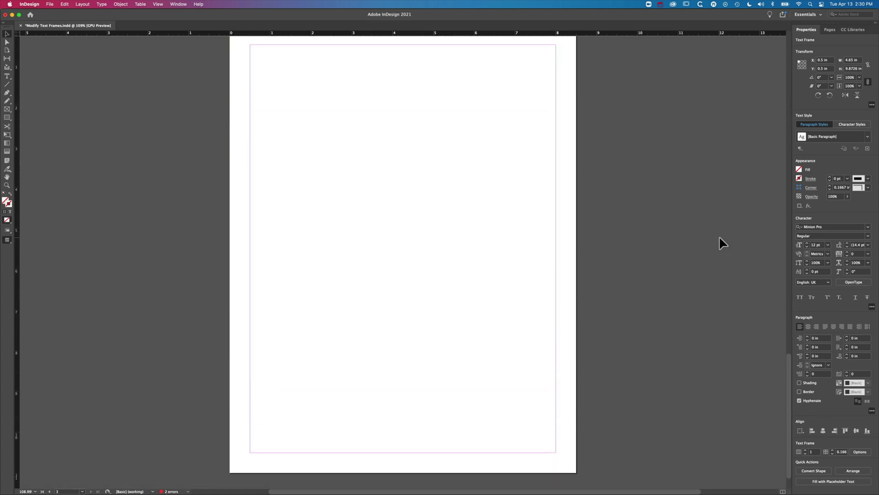
pyautogui.scroll(-1, 719, 243)
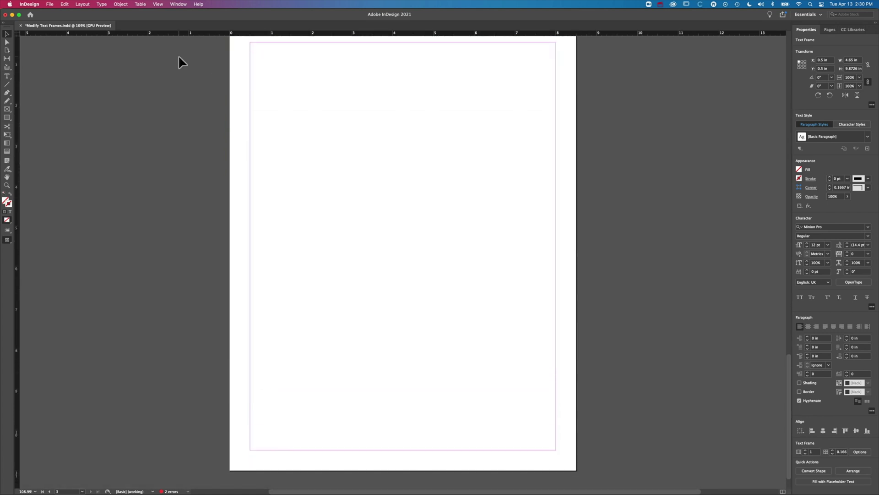
pyautogui.click(137, 133)
pyautogui.click(50, 4)
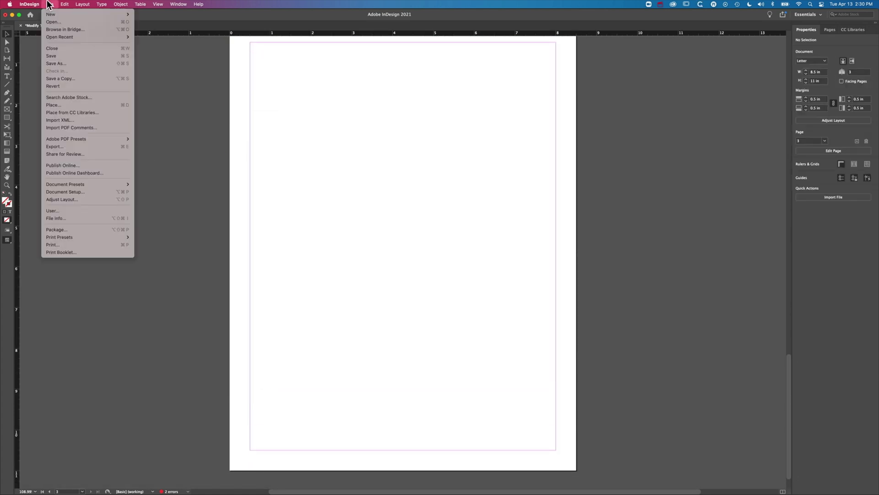
pyautogui.click(67, 106)
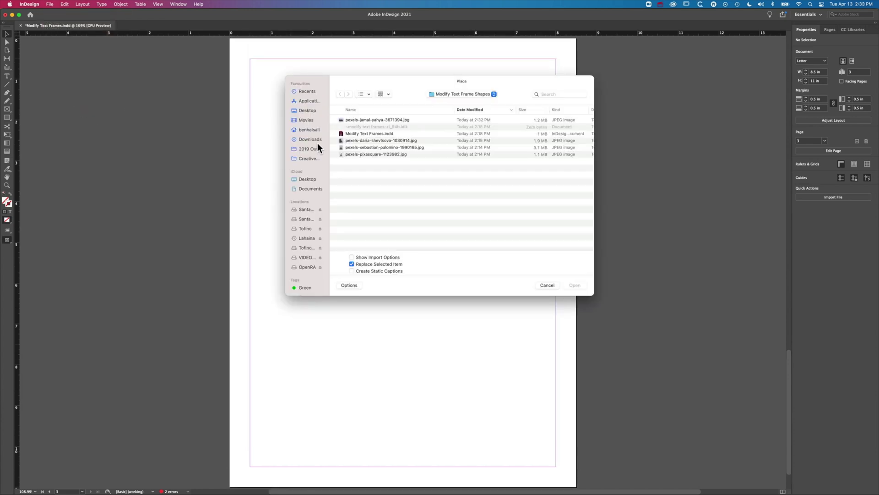
pyautogui.click(354, 119)
pyautogui.press('space')
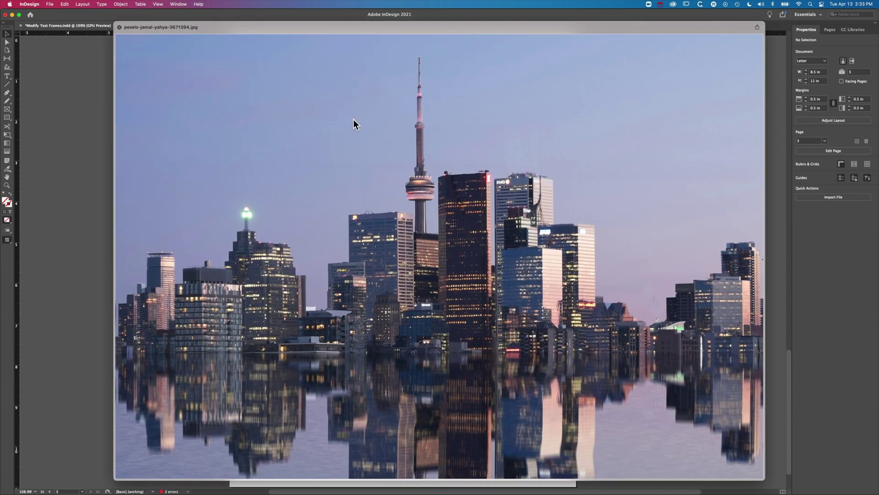
pyautogui.press('space')
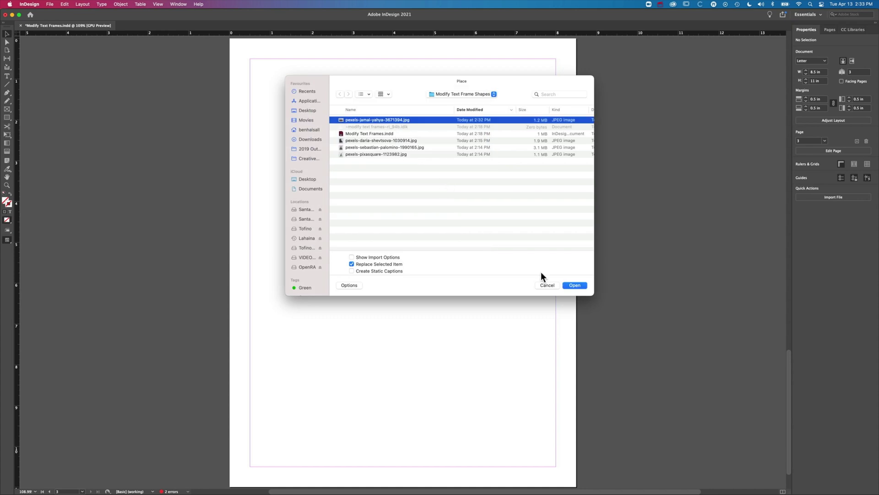
pyautogui.click(575, 286)
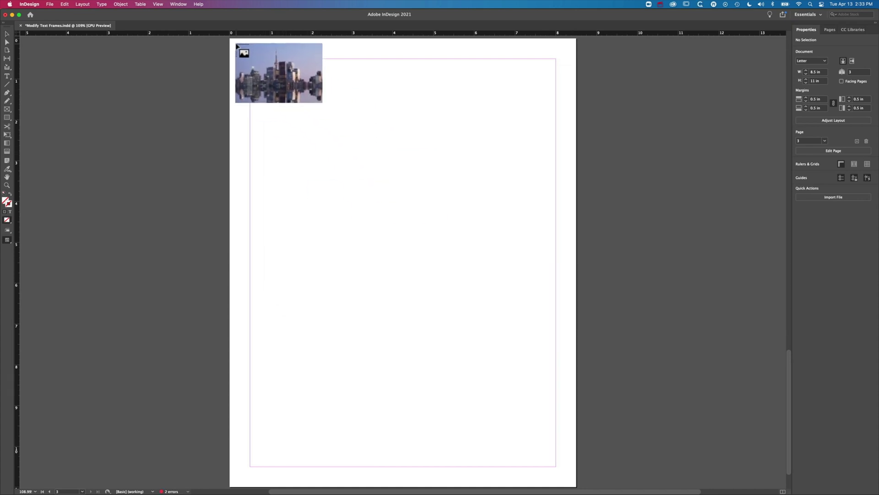
pyautogui.moveTo(237, 44); pyautogui.dragTo(459, 285)
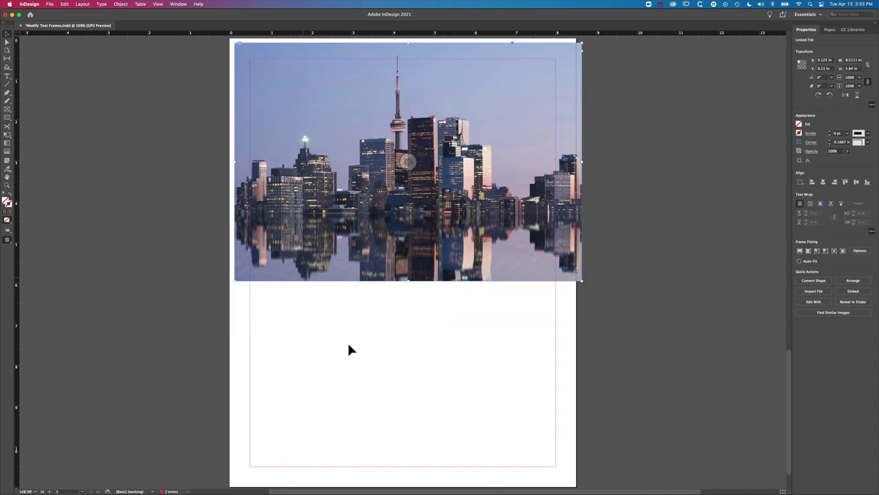
# Step: Resize the skyline image's frame to cover all of page 3, 8.5 by 11 in at X 0, Y 0
pyautogui.moveTo(408, 281); pyautogui.dragTo(409, 487)
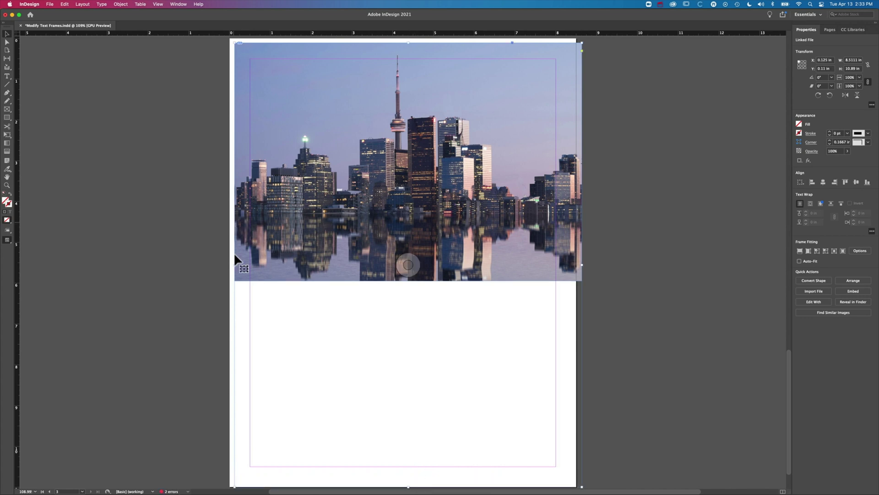
pyautogui.moveTo(237, 266); pyautogui.dragTo(229, 265)
pyautogui.moveTo(584, 266); pyautogui.dragTo(576, 266)
pyautogui.moveTo(405, 43); pyautogui.dragTo(405, 39)
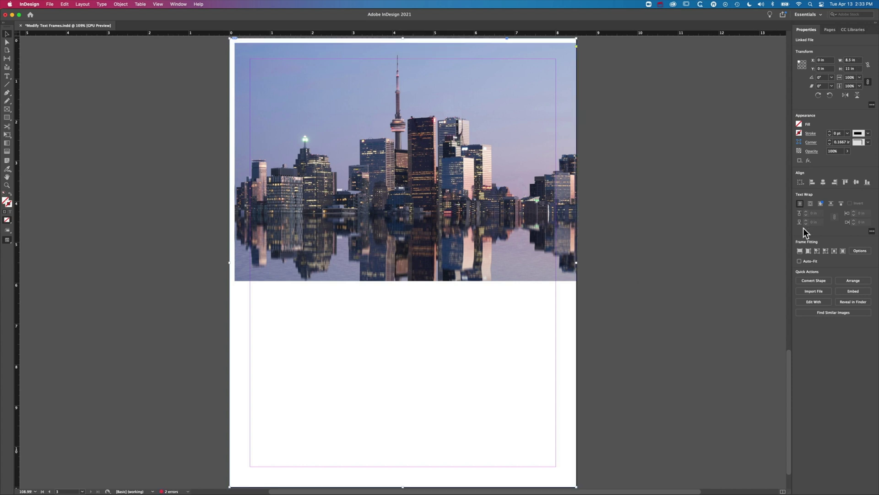
# Step: Fill the frame proportionally with the skyline photo and shift the image left inside it to about X -6.29, Y -0.05 in
pyautogui.click(800, 251)
pyautogui.click(400, 263)
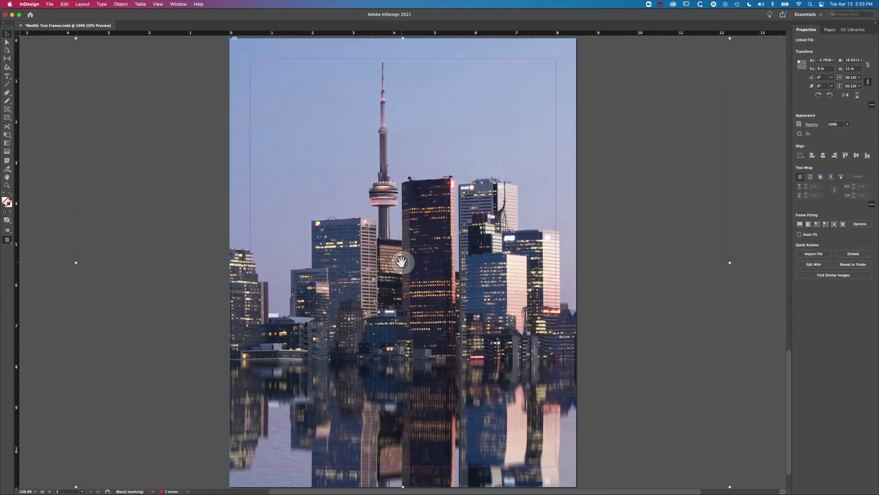
pyautogui.moveTo(387, 265); pyautogui.dragTo(332, 259)
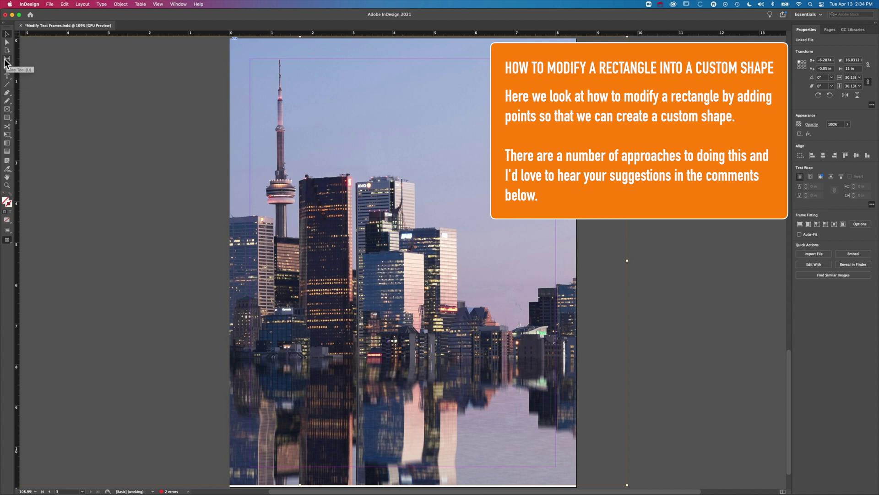
# Step: Create a text frame about 6.44 by 6.94 in beside the tower's spire and fill it with placeholder text
pyautogui.click(7, 76)
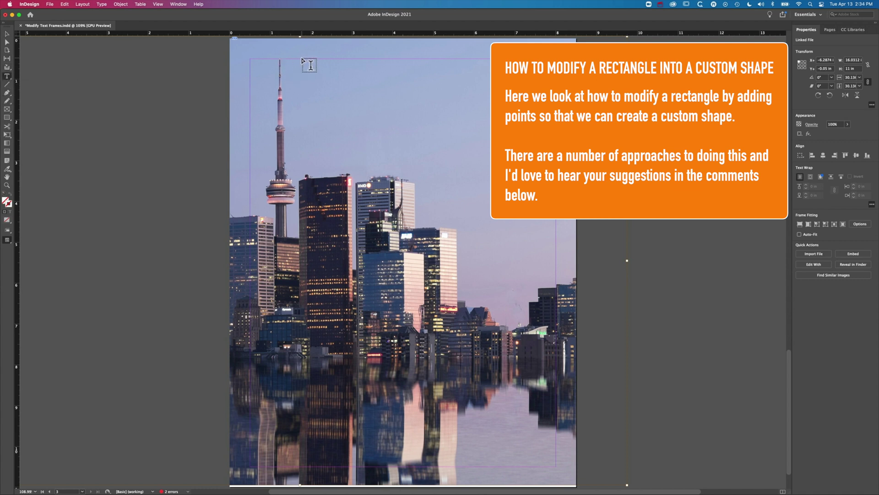
pyautogui.moveTo(294, 60); pyautogui.dragTo(555, 343)
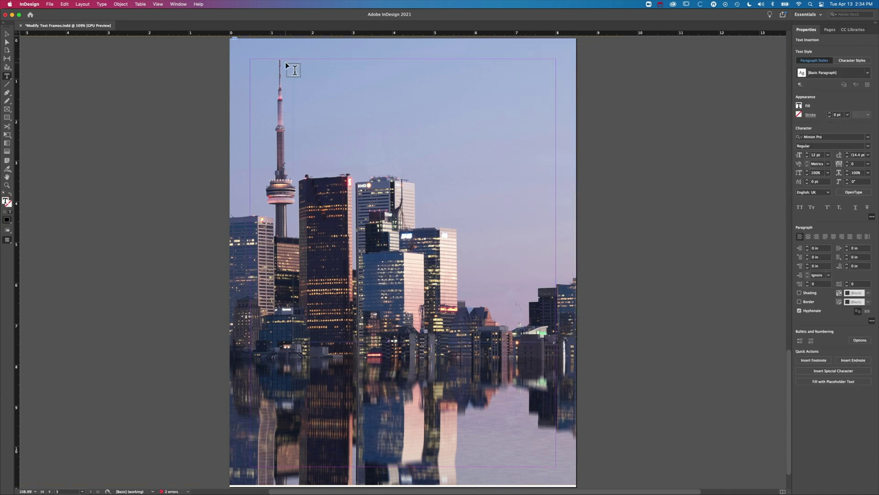
pyautogui.click(103, 5)
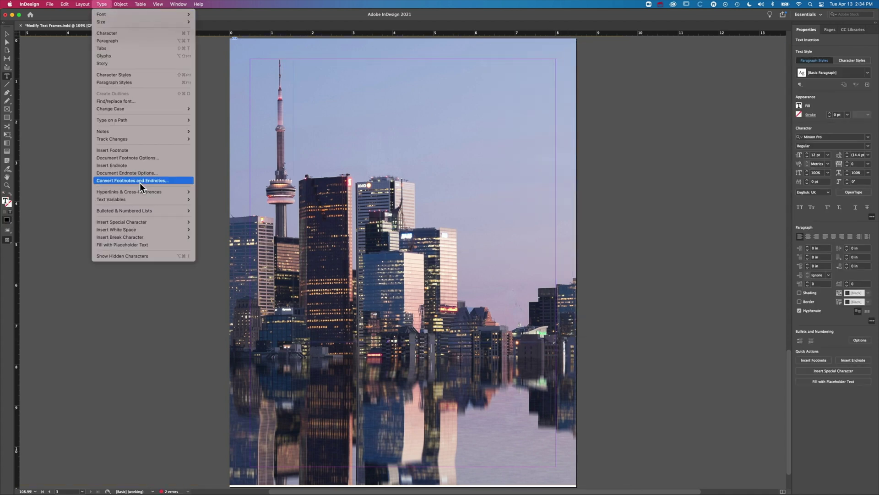
pyautogui.click(142, 246)
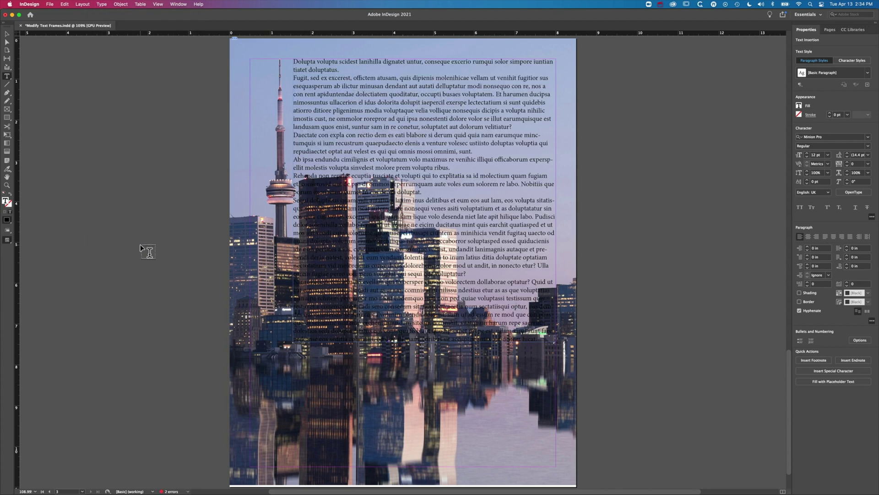
# Step: Move the text frame's lower-left anchor up to Y 3.15 in and its lower-right anchor up to Y 5.97 in
pyautogui.click(7, 34)
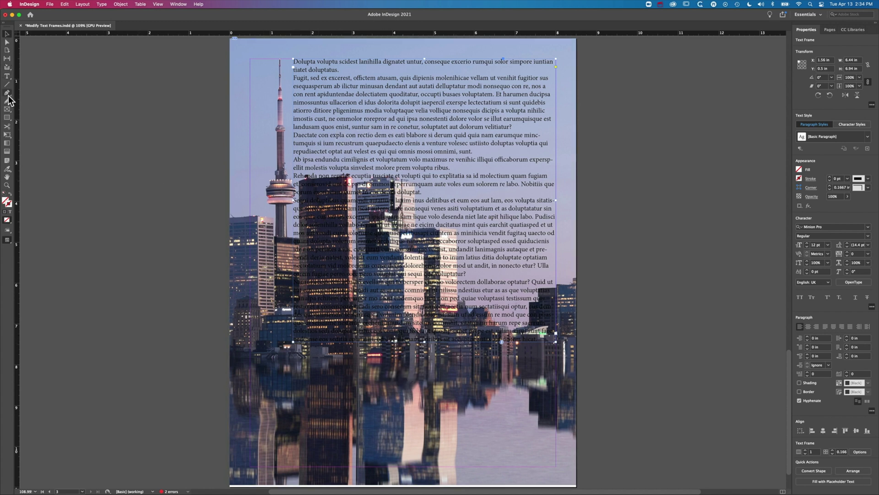
pyautogui.click(7, 42)
pyautogui.click(173, 230)
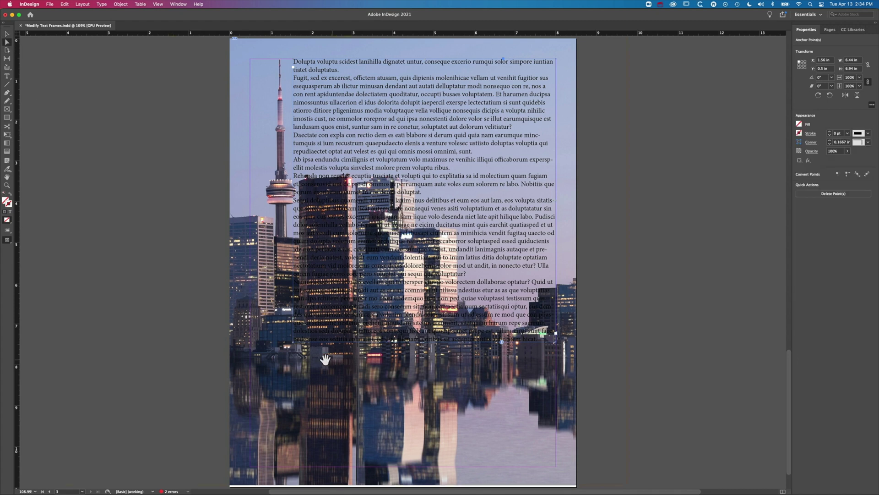
pyautogui.click(294, 343)
pyautogui.moveTo(294, 343); pyautogui.dragTo(291, 166)
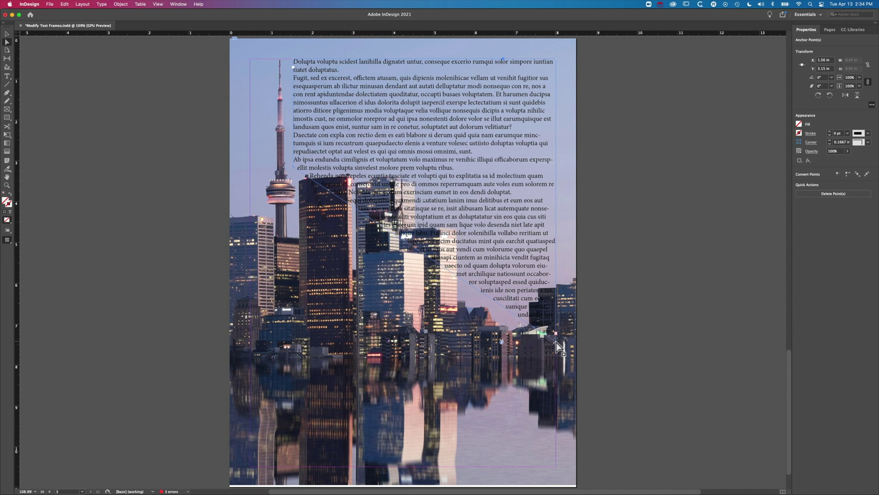
pyautogui.moveTo(557, 342); pyautogui.dragTo(556, 273)
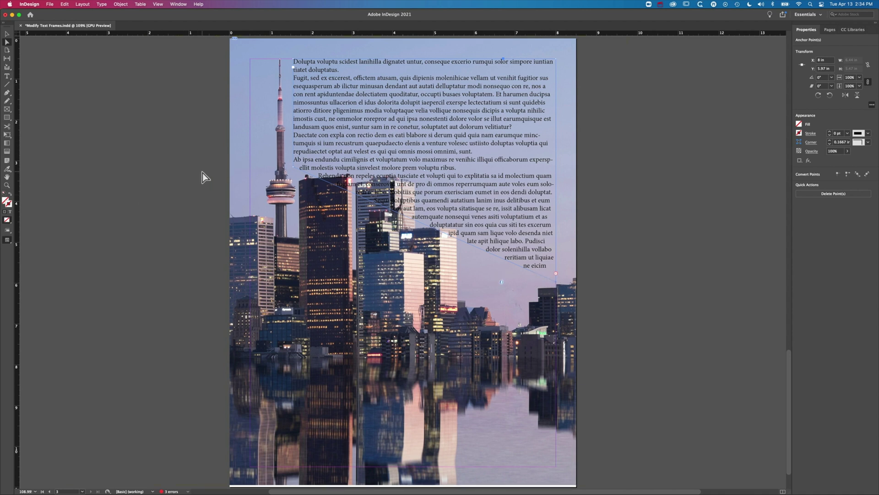
# Step: Add two anchor points with the Pen tool along the lower-right part of the text frame's diagonal edge
pyautogui.click(8, 93)
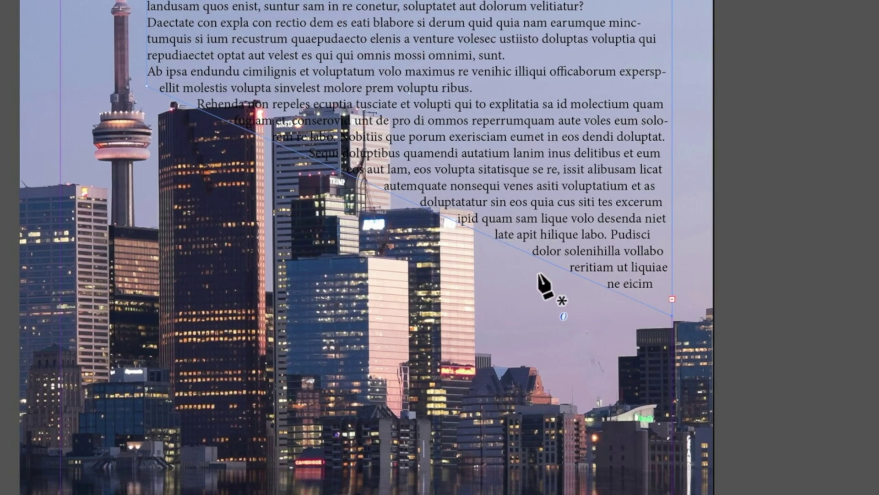
pyautogui.click(487, 235)
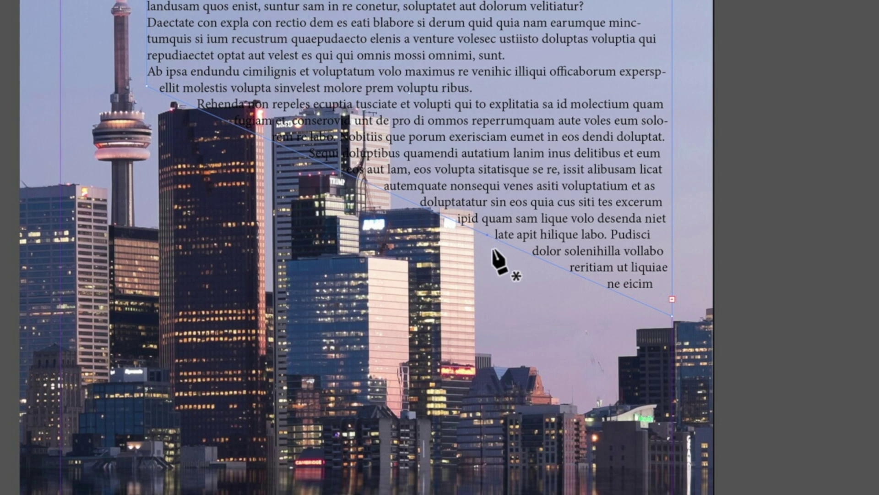
pyautogui.click(574, 273)
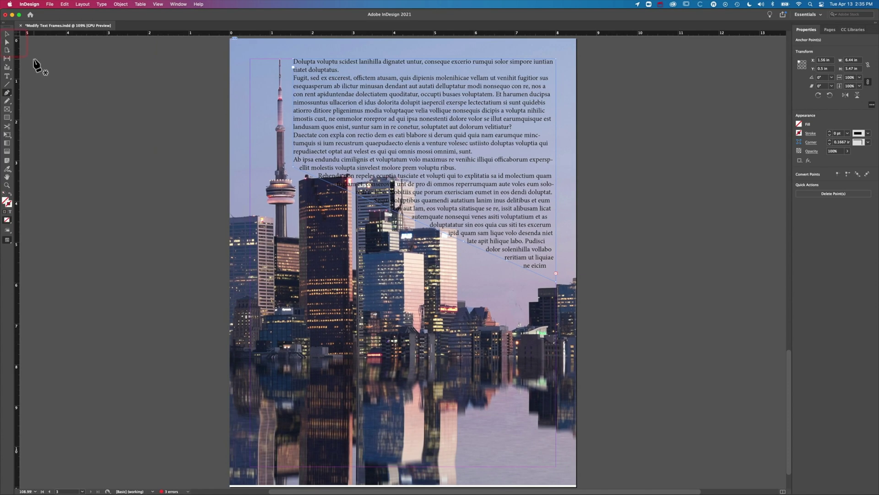
pyautogui.click(7, 42)
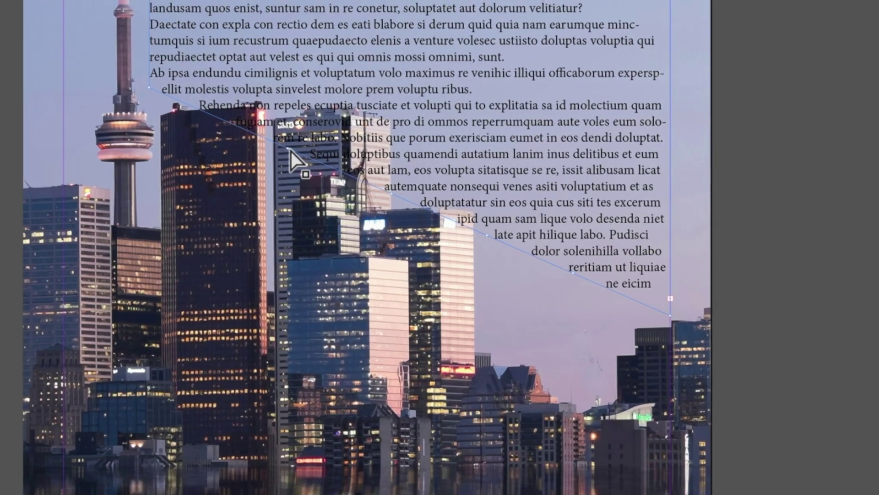
# Step: Move the diagonal edge's upper anchors so the text frame runs level above the tall towers, down beside the BMO tower and across the next roof
pyautogui.moveTo(289, 149); pyautogui.dragTo(394, 101)
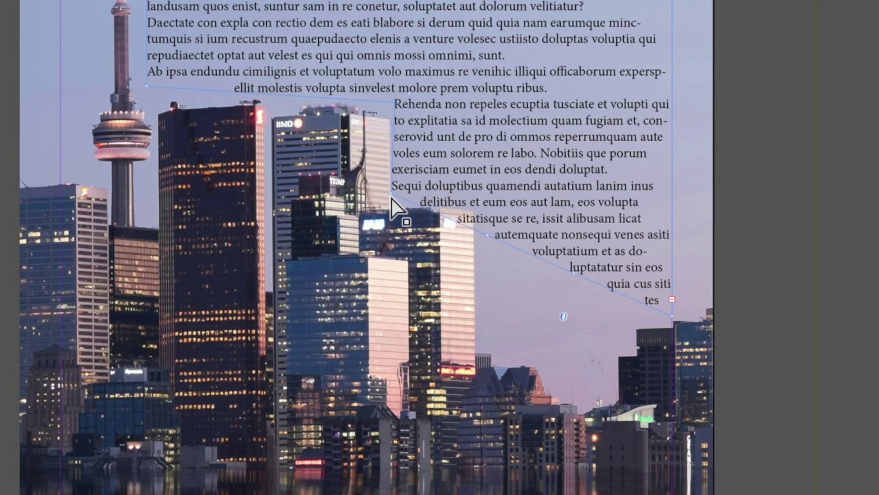
pyautogui.moveTo(393, 194); pyautogui.dragTo(401, 194)
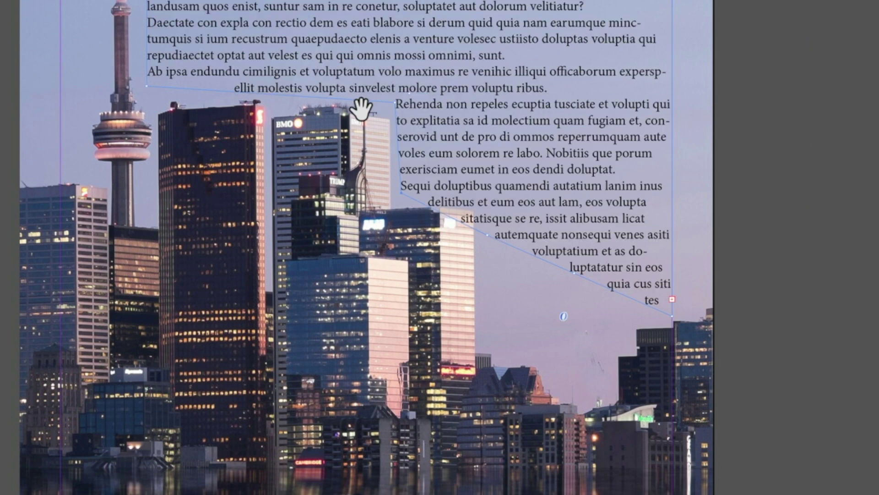
pyautogui.moveTo(396, 106)
pyautogui.mouseDown()
pyautogui.moveTo(397, 90)
pyautogui.moveTo(390, 111)
pyautogui.moveTo(395, 98)
pyautogui.mouseUp()
pyautogui.moveTo(149, 89); pyautogui.dragTo(149, 98)
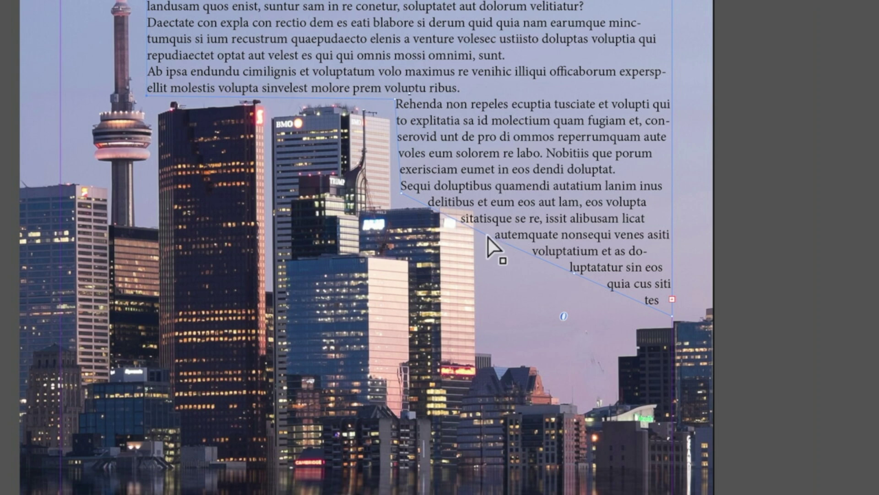
pyautogui.moveTo(488, 237); pyautogui.dragTo(479, 201)
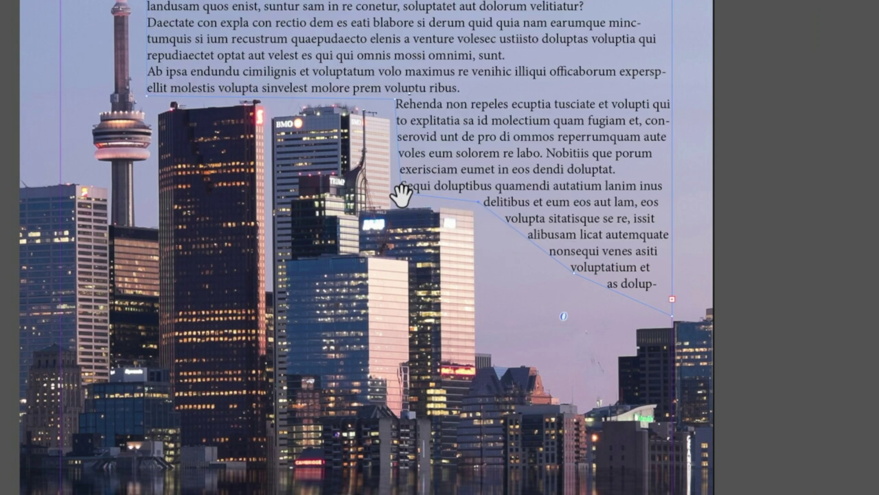
pyautogui.moveTo(402, 195); pyautogui.dragTo(396, 197)
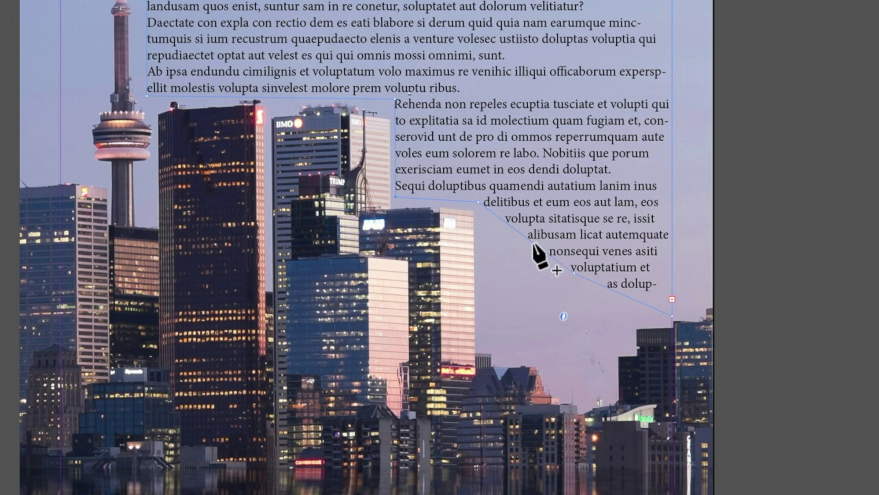
# Step: Add anchor points on the remaining diagonal and move two down beside the glass building, the first to about X 5.68, Y 6.27 in
pyautogui.click(505, 222)
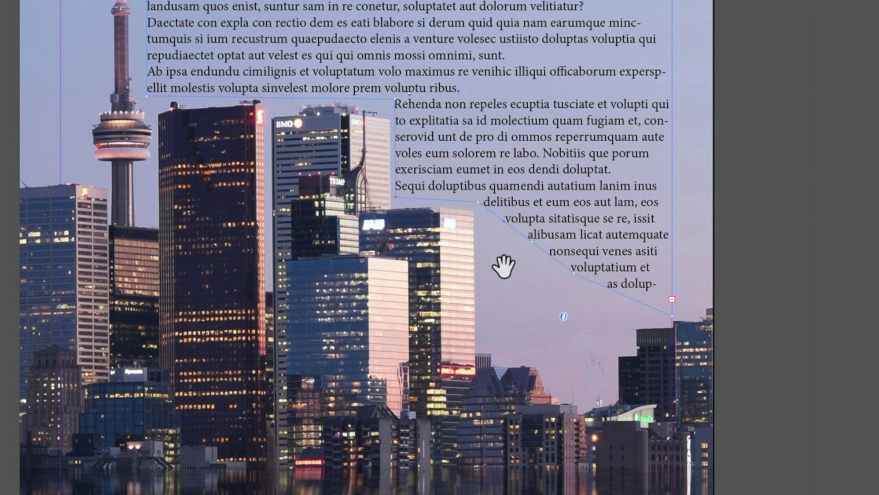
pyautogui.click(717, 209)
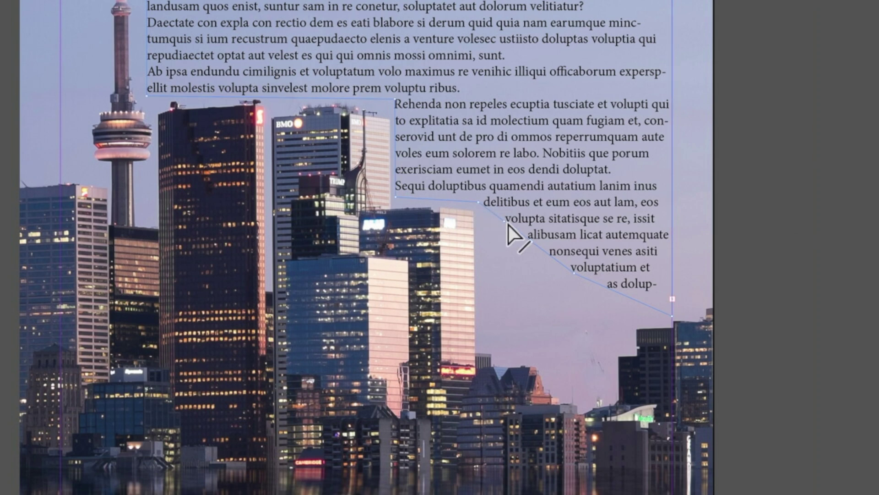
pyautogui.moveTo(504, 223); pyautogui.dragTo(482, 344)
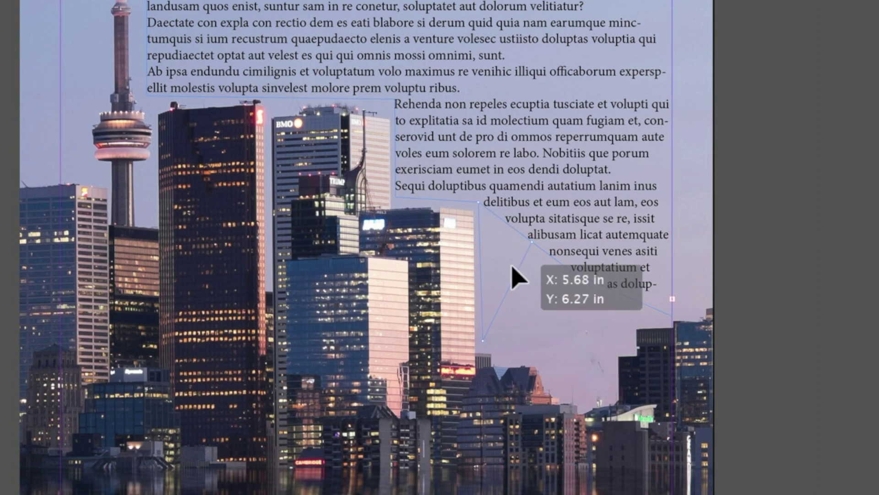
pyautogui.moveTo(534, 238); pyautogui.dragTo(534, 345)
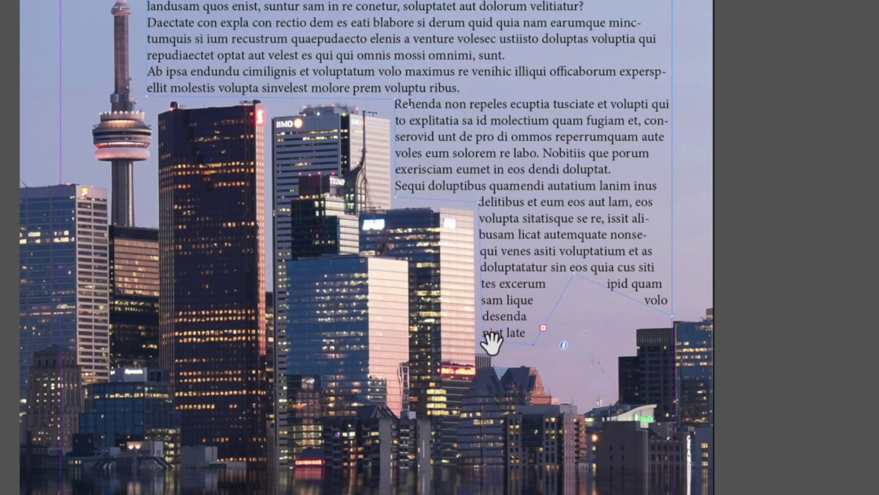
pyautogui.moveTo(581, 271); pyautogui.dragTo(575, 303)
pyautogui.scroll(1, 575, 303)
pyautogui.hotkey('ctrl', 'z')
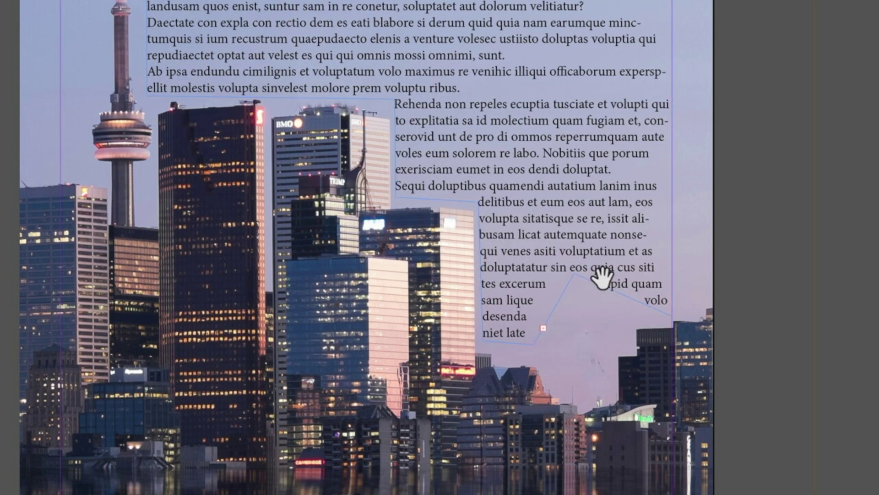
# Step: Move the lower anchors to form a level bottom edge stepping up over the dark building, and raise the anchor beside the tower's observation deck
pyautogui.moveTo(575, 276); pyautogui.dragTo(557, 392)
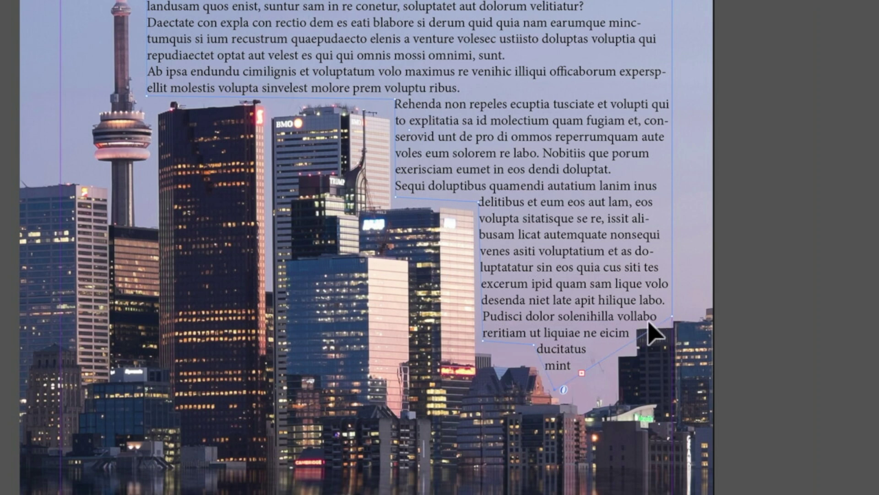
pyautogui.moveTo(648, 320); pyautogui.dragTo(672, 323)
pyautogui.moveTo(534, 345); pyautogui.dragTo(632, 350)
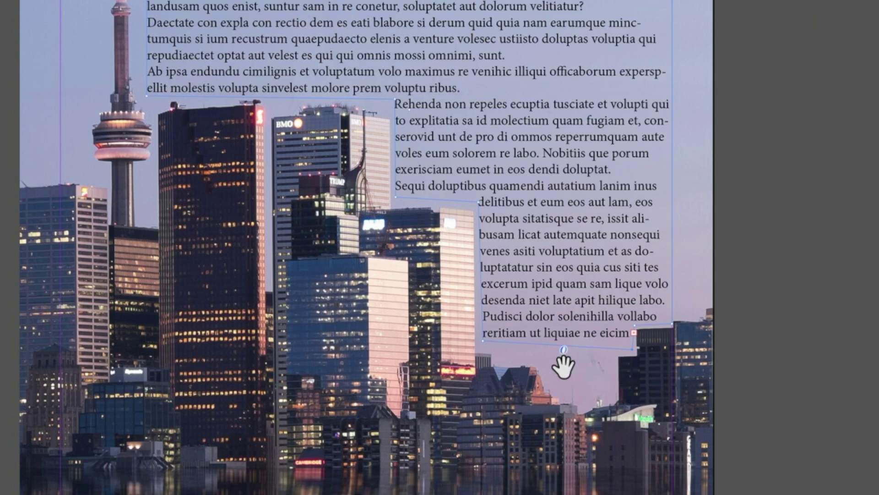
pyautogui.moveTo(485, 343); pyautogui.dragTo(483, 353)
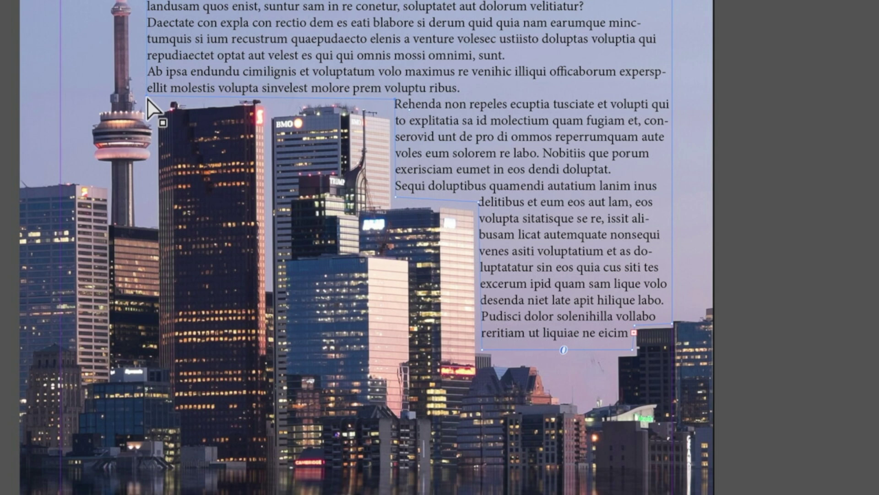
pyautogui.moveTo(147, 100); pyautogui.dragTo(148, 85)
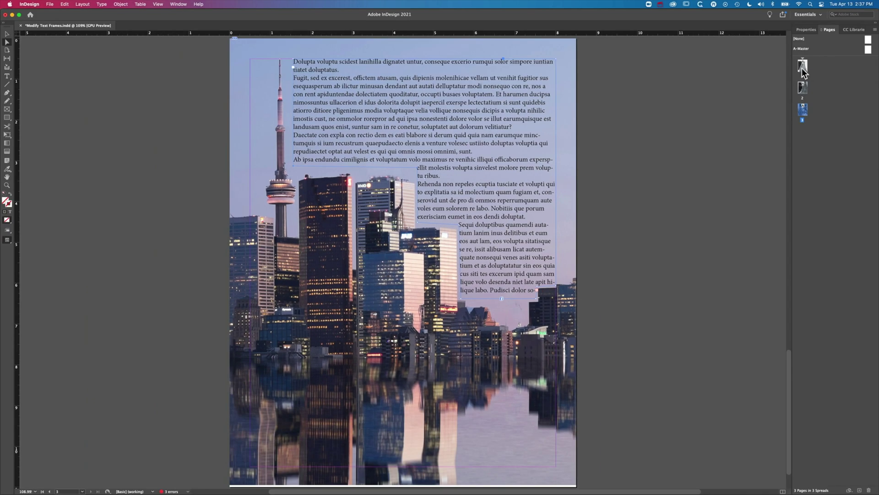
# Step: Review the finished text frame shapes on pages 1, 2 and 3
pyautogui.doubleClick(802, 68)
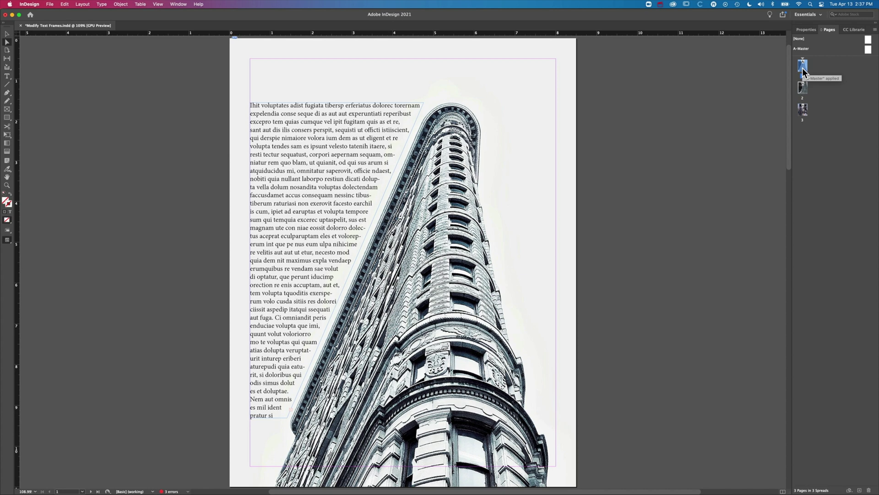
pyautogui.doubleClick(803, 87)
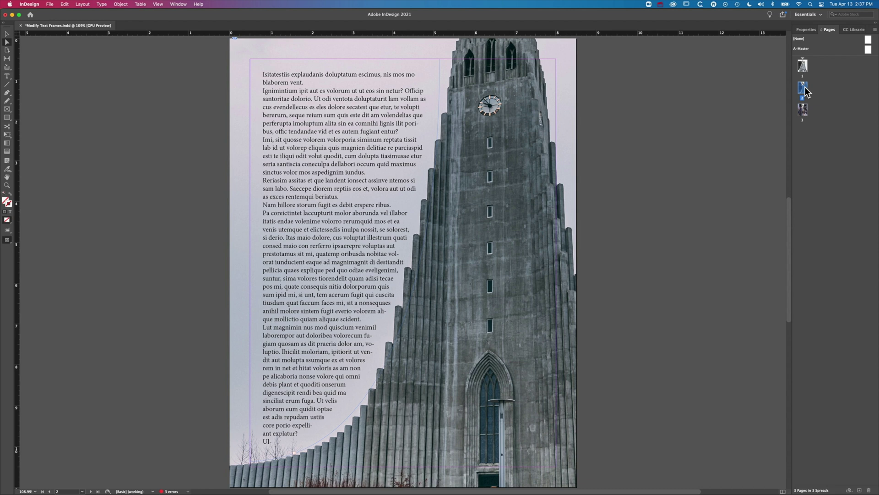
pyautogui.doubleClick(803, 114)
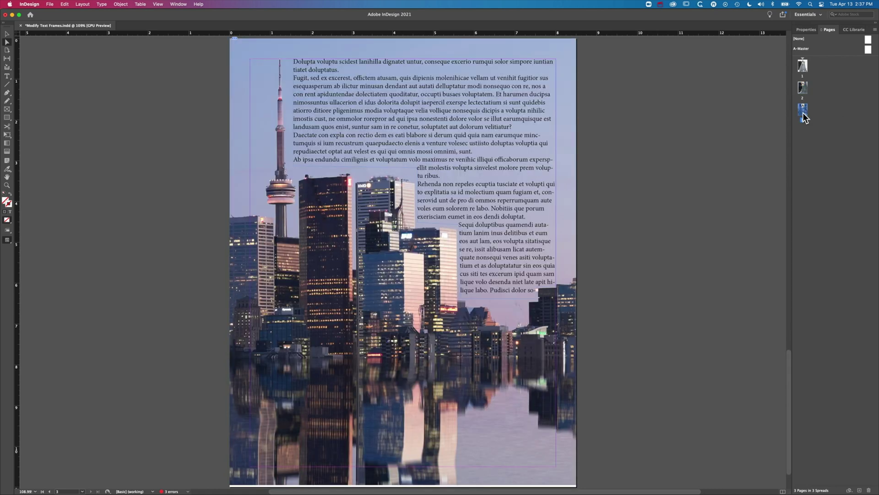